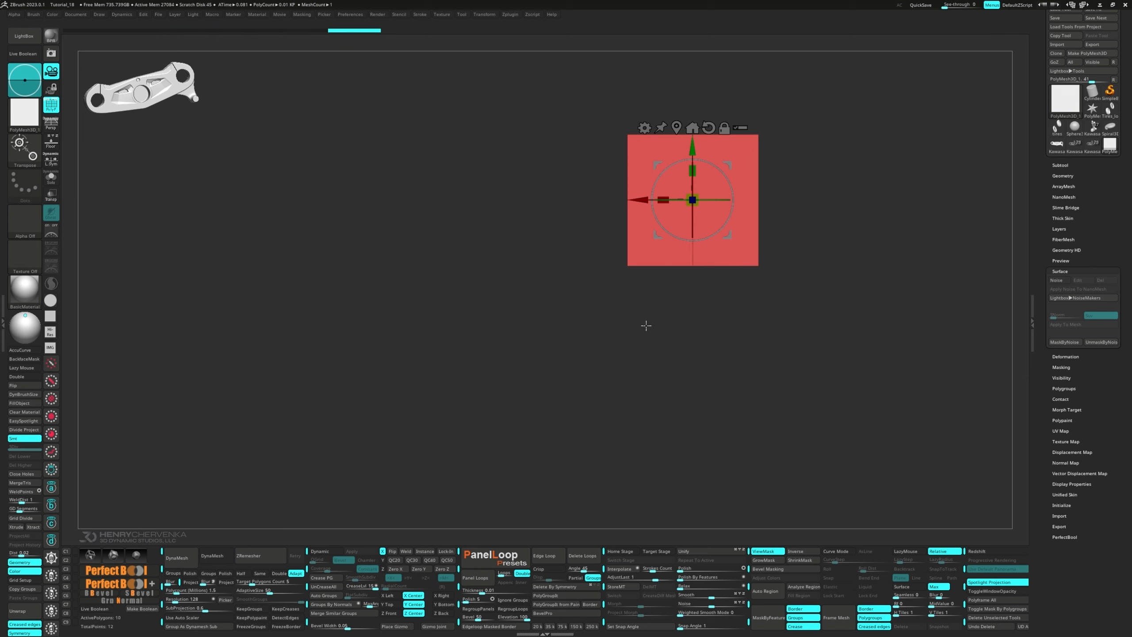
Mask part of the block, pull its outer sides outward into a symmetrical tapered shape, and clear the mask.
ctrl+drag(588, 108, 649, 287)
alt+drag(731, 235, 630, 218)
ctrl+drag(628, 278, 652, 299)
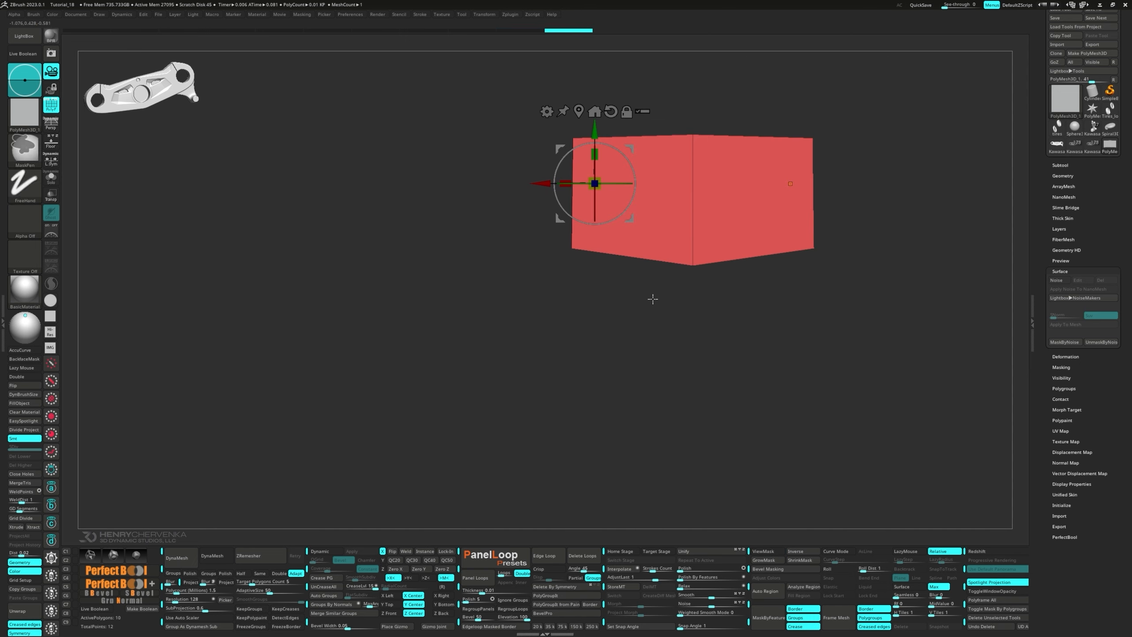
Mask the block, position the gizmo beyond its outer side, insert a cylinder there with symmetry, and clear the mask.
ctrl+click(635, 286)
drag(634, 218, 543, 217)
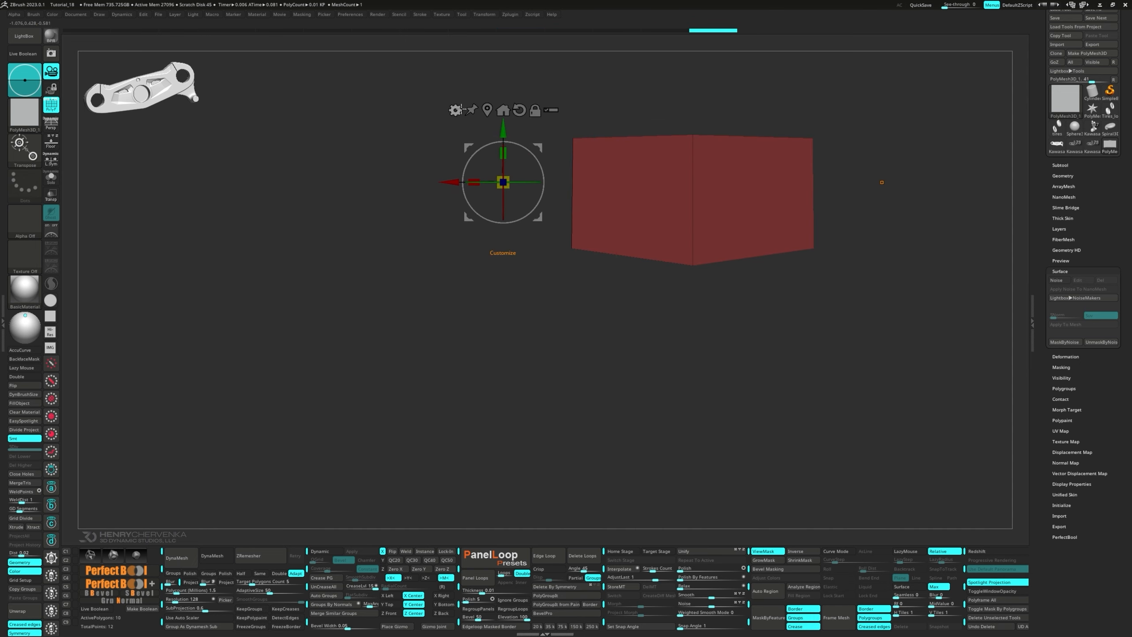
click(455, 110)
click(493, 110)
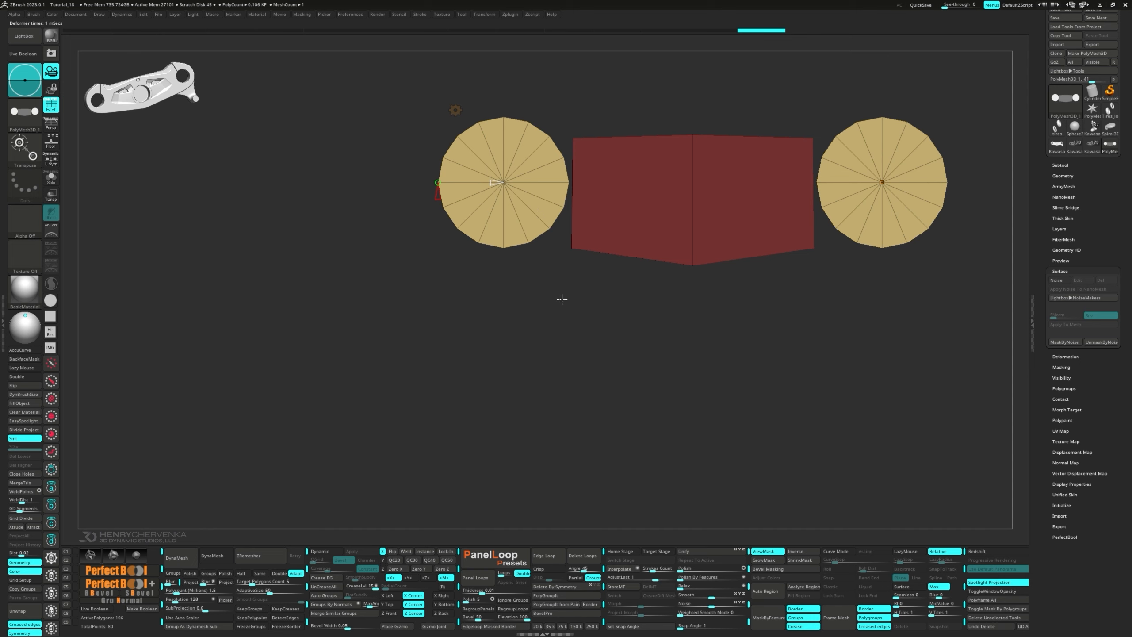
ctrl+drag(562, 299, 583, 309)
Set the ZModeler polygon target to A Single Poly and delete one mirrored half, keeping one cylinder and half of the tapered block.
key(q)
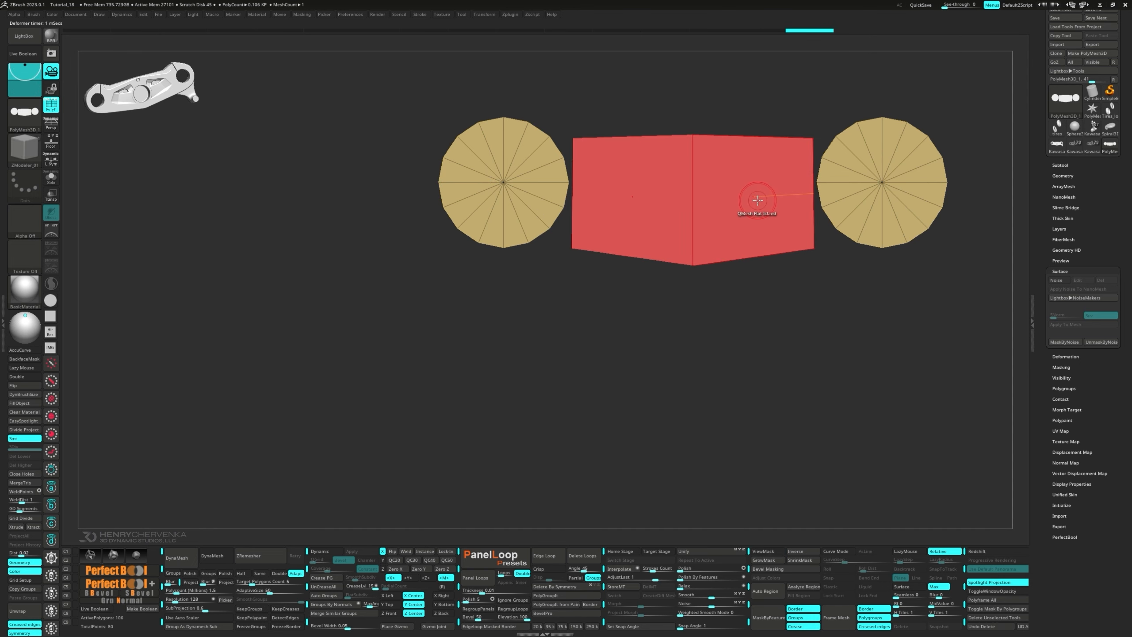
key(space)
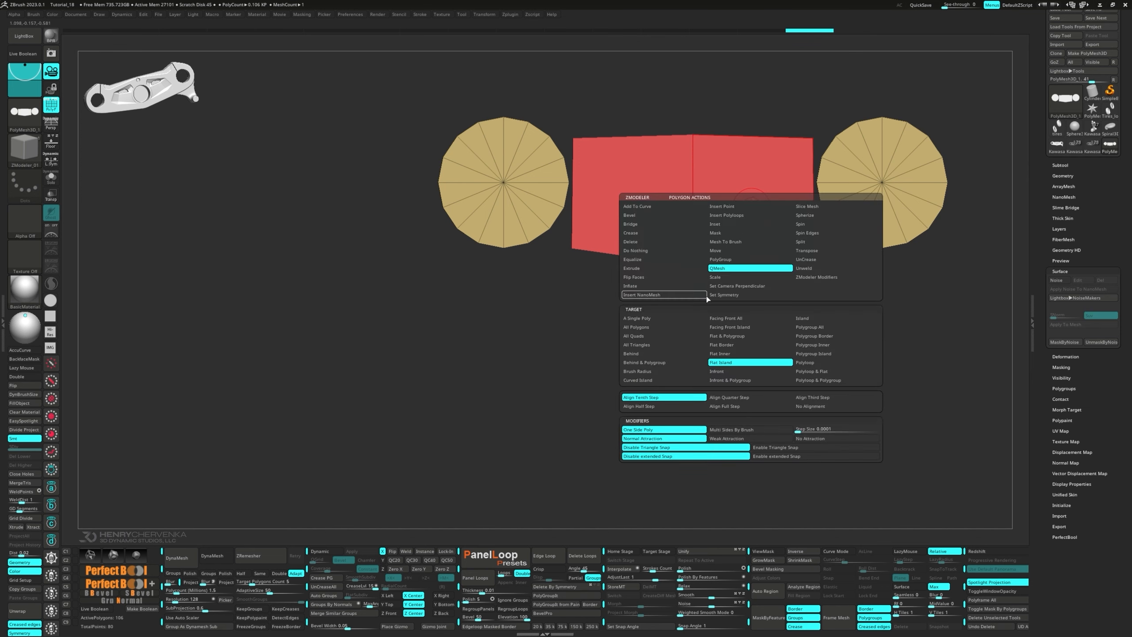
click(644, 318)
right_drag(767, 227, 760, 191)
drag(760, 192, 806, 273)
shift+right_drag(806, 273, 778, 228)
ctrl+shift+drag(786, 93, 980, 284)
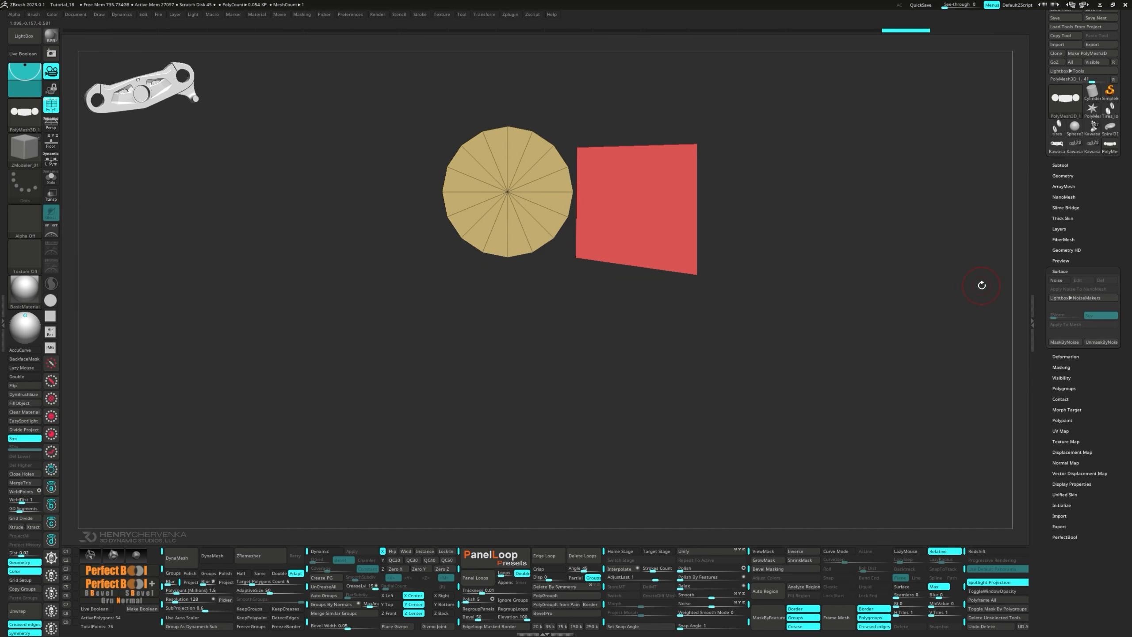
key(ctrl+Delete)
alt+right_drag(786, 303, 783, 294)
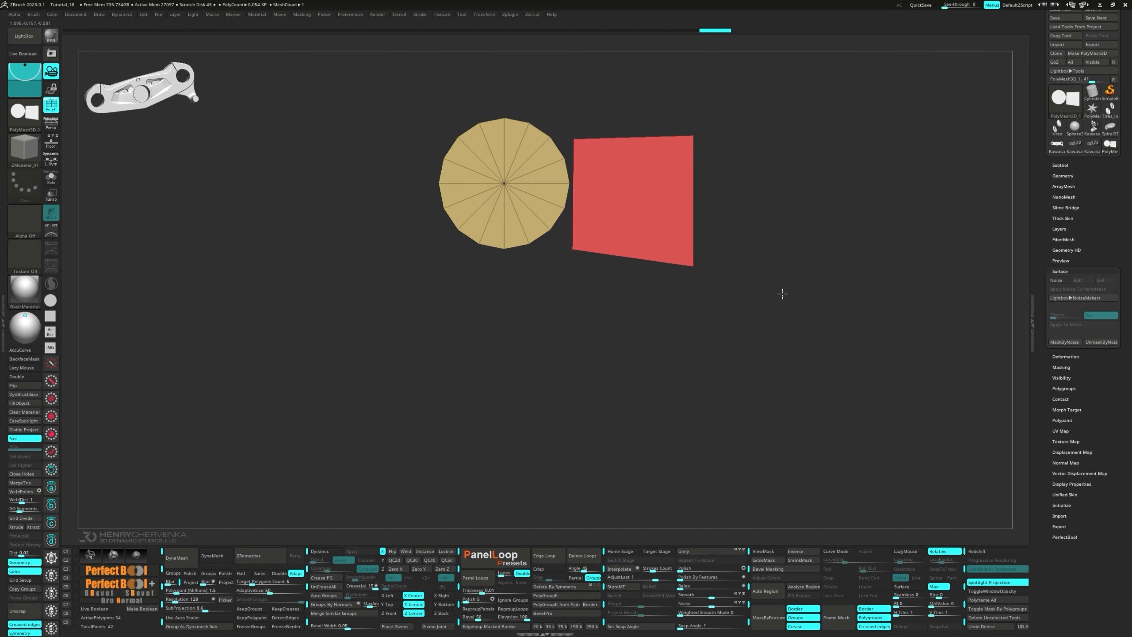
Store the front view as custom view 1, then mask the block and scale the cylinder down slightly beside it.
key(ctrl+1)
key(w)
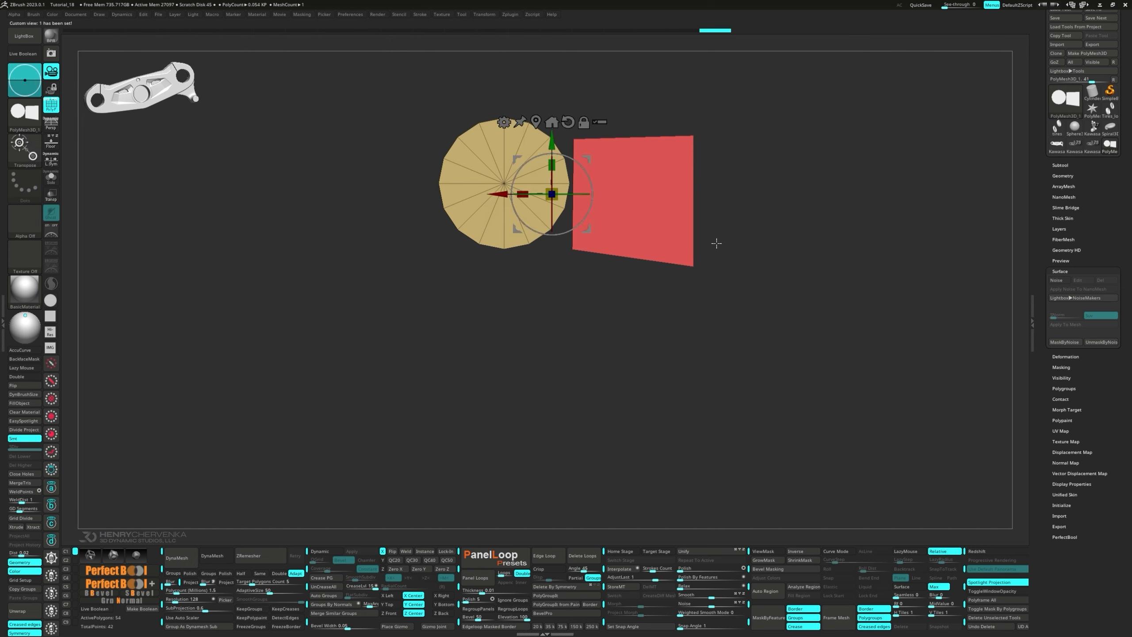
ctrl+click(503, 181)
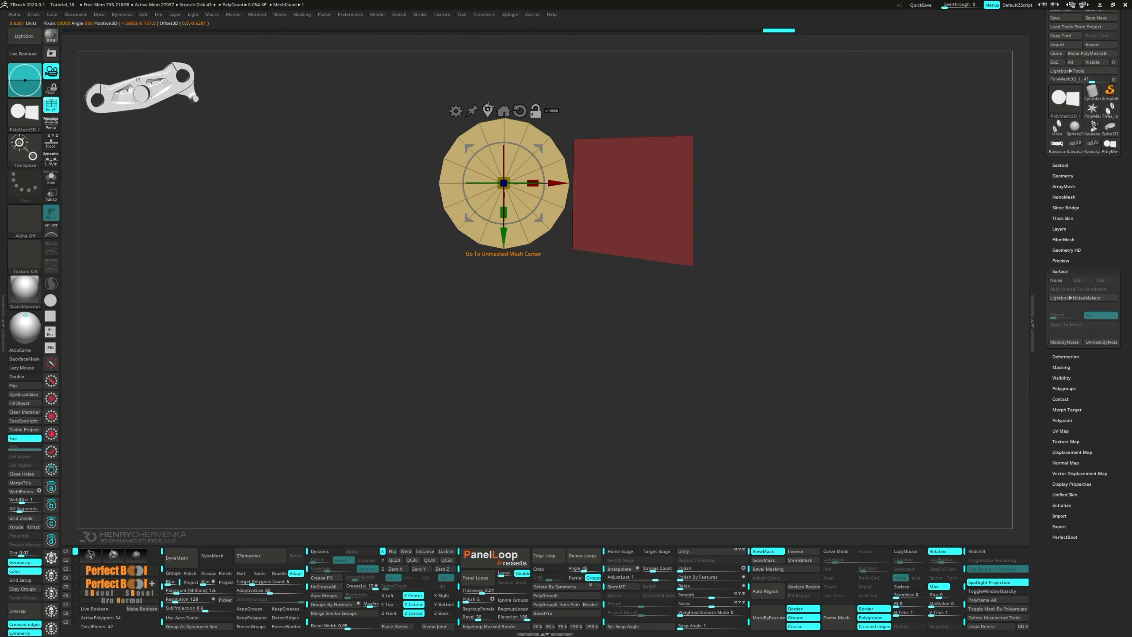
drag(510, 190, 502, 183)
drag(538, 220, 545, 219)
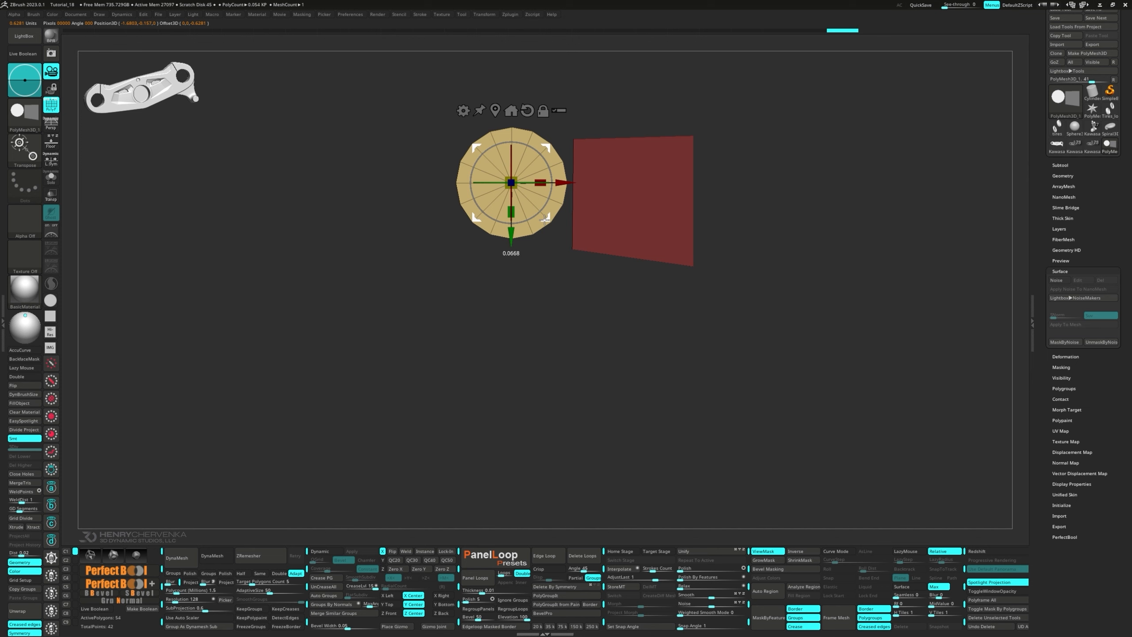
key(q)
ctrl+drag(541, 285, 546, 291)
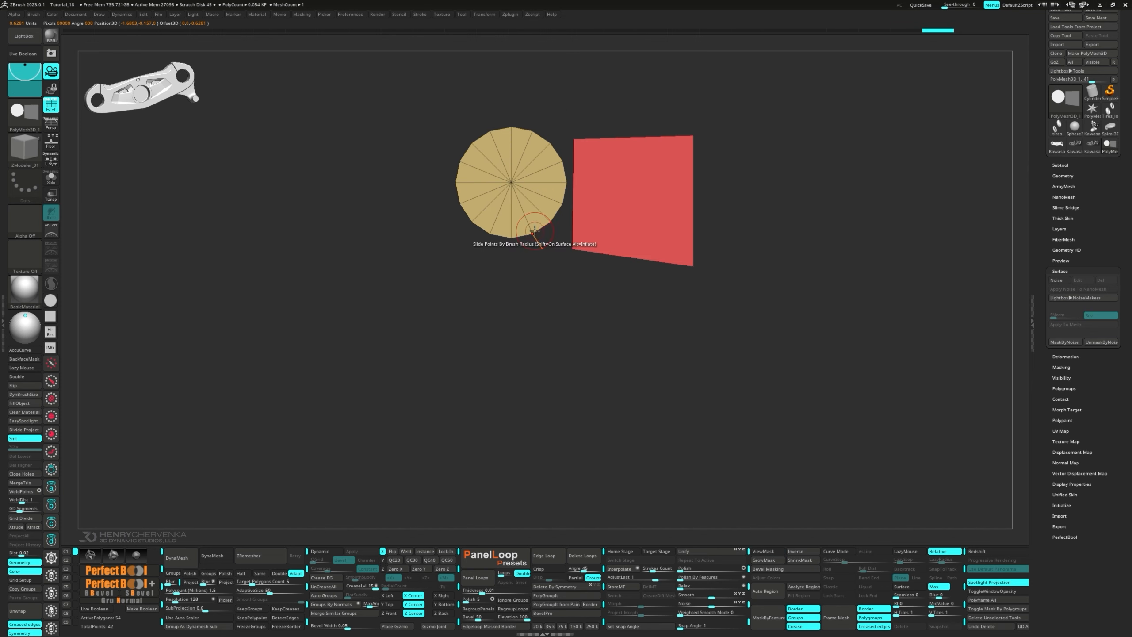
Inset the cylinder's cap to form a smaller concentric circle about half its diameter.
key(space)
click(533, 180)
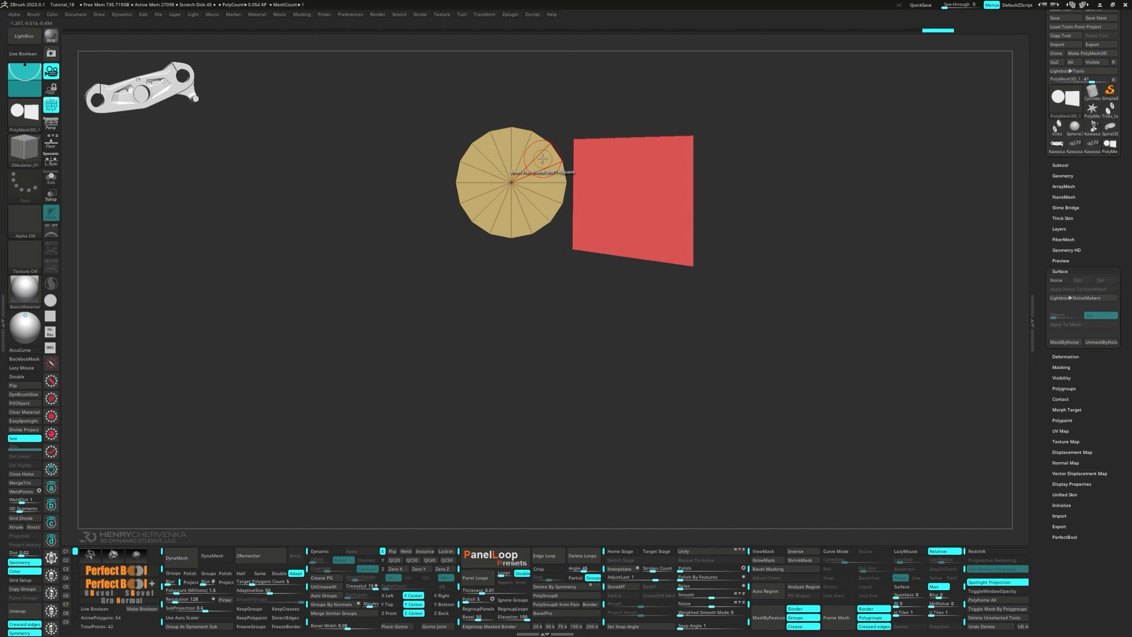
drag(543, 158, 523, 175)
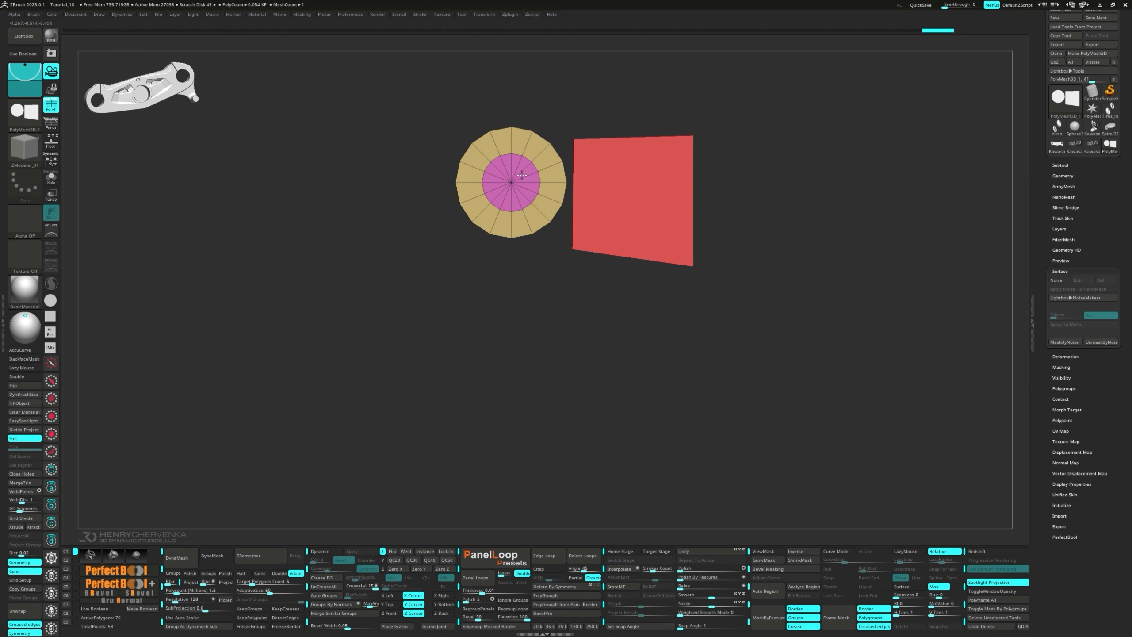
QMesh the inset circle as a polygroup island through the cylinder to open a through hole.
right_drag(522, 175, 597, 203)
drag(528, 166, 701, 183)
key(space)
click(492, 235)
click(578, 321)
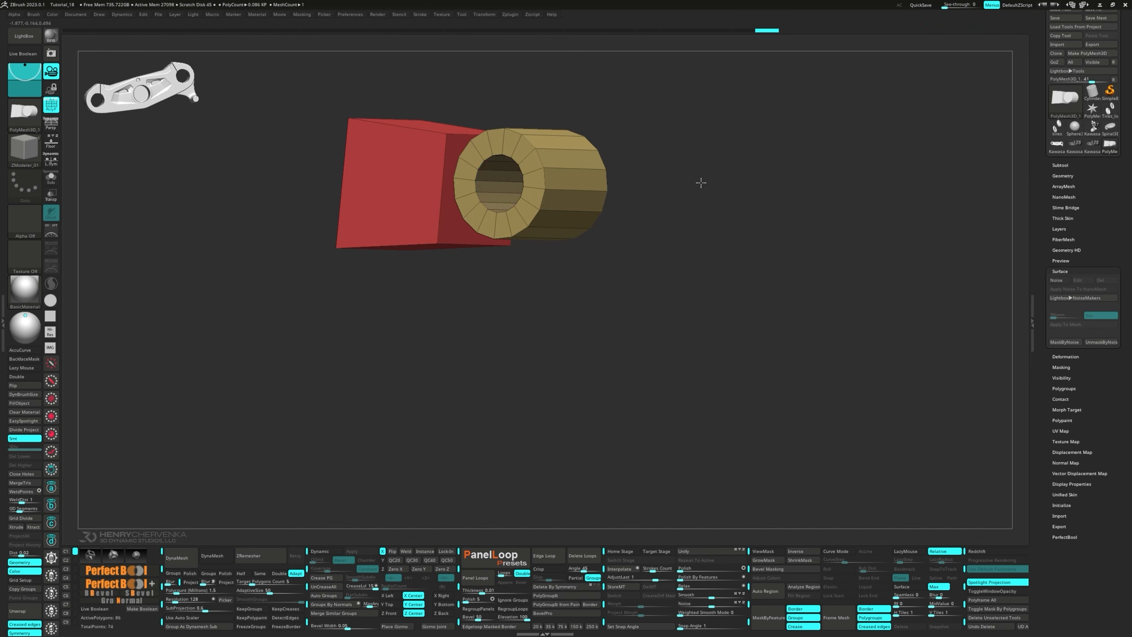
right_drag(701, 182, 624, 212)
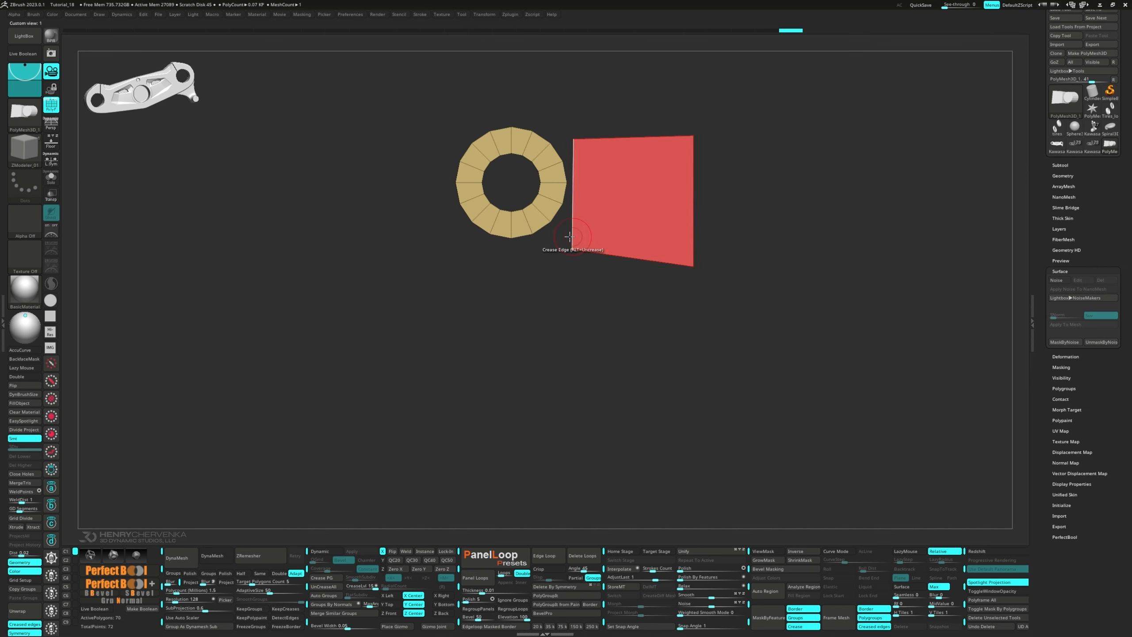
Mask the outer ring, shift the hole slightly away from the block, and clear the mask.
mouse_move(455, 258)
ctrl+mouse_down()
mouse_move(462, 267)
mouse_move(532, 201)
mouse_move(524, 208)
mouse_move(546, 221)
mouse_move(559, 187)
ctrl+mouse_up()
key(w)
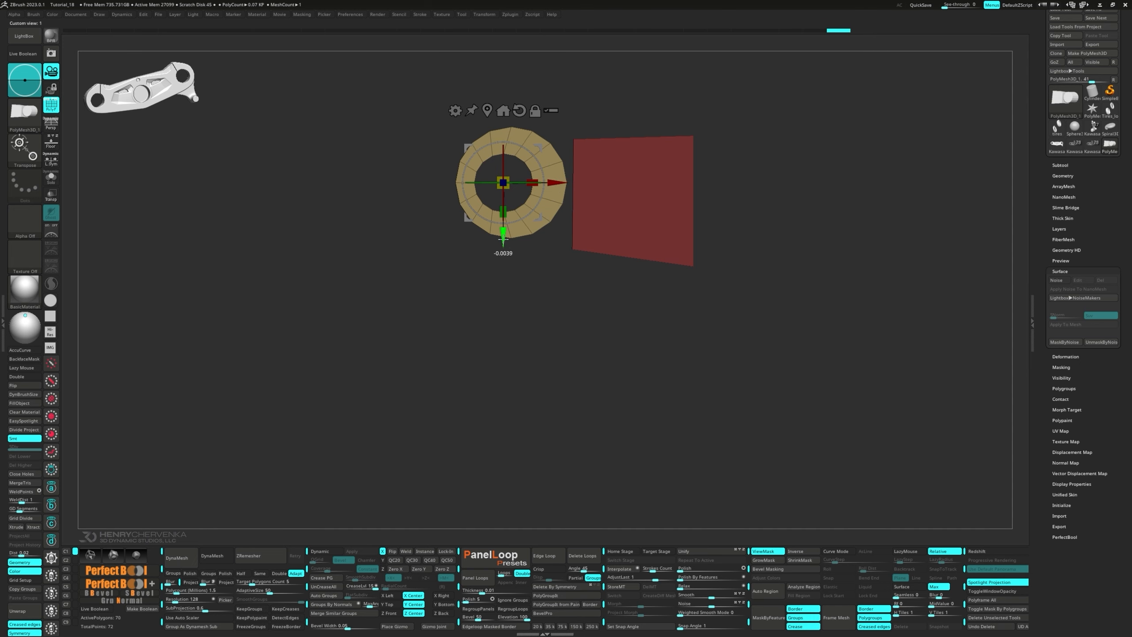
ctrl+drag(493, 283, 508, 294)
Reshape the ring with the MoveInfiniteDepth brush, giving it a flat side with two corners facing the block.
key(q)
key(space)
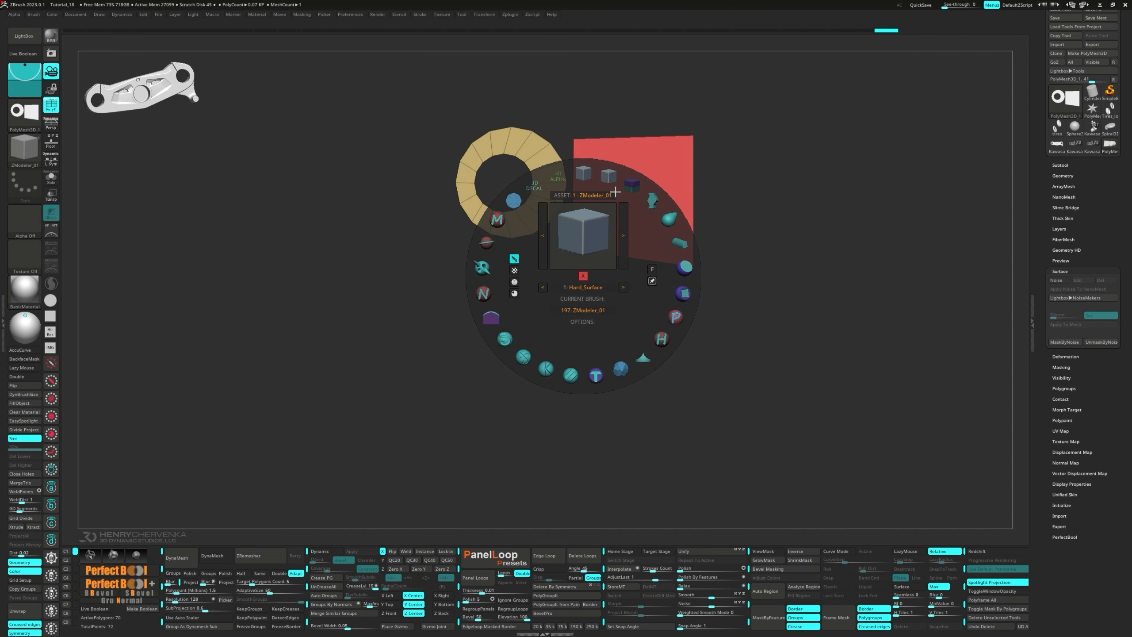
click(653, 201)
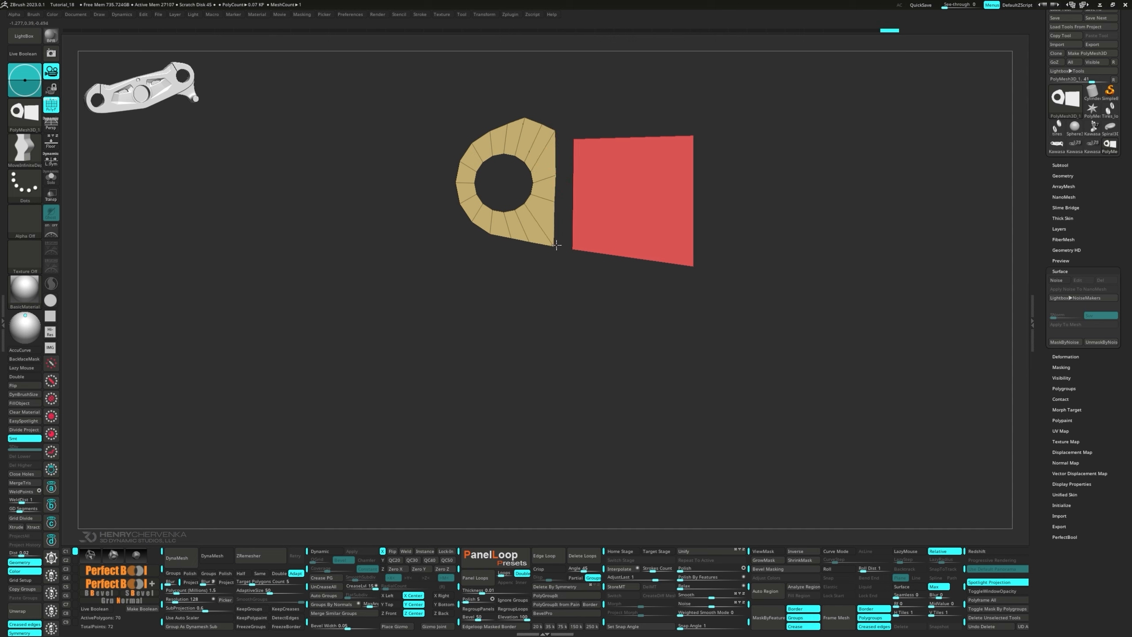
Switch to the ZModeler brush and insert two horizontal edge loops across the block to match the ring's flat side.
key(b)
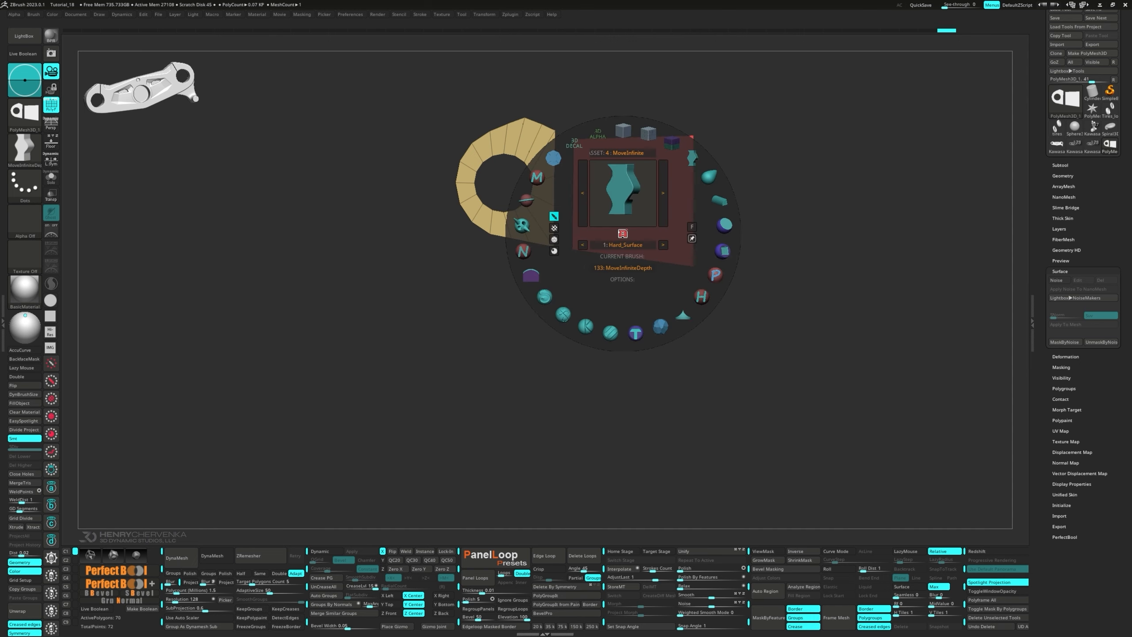
click(621, 135)
key(space)
click(573, 207)
drag(574, 196, 584, 205)
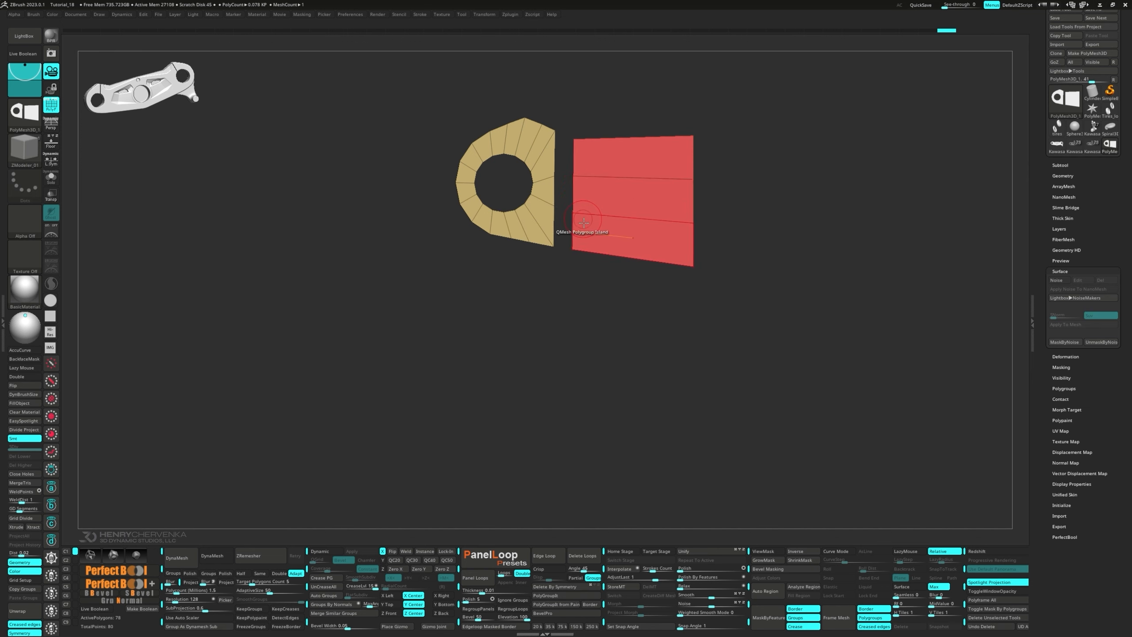
Join the block's side faces to the ring's flat side and assign the whole mesh a single polygroup.
right_drag(584, 205, 595, 210)
key(space)
click(570, 358)
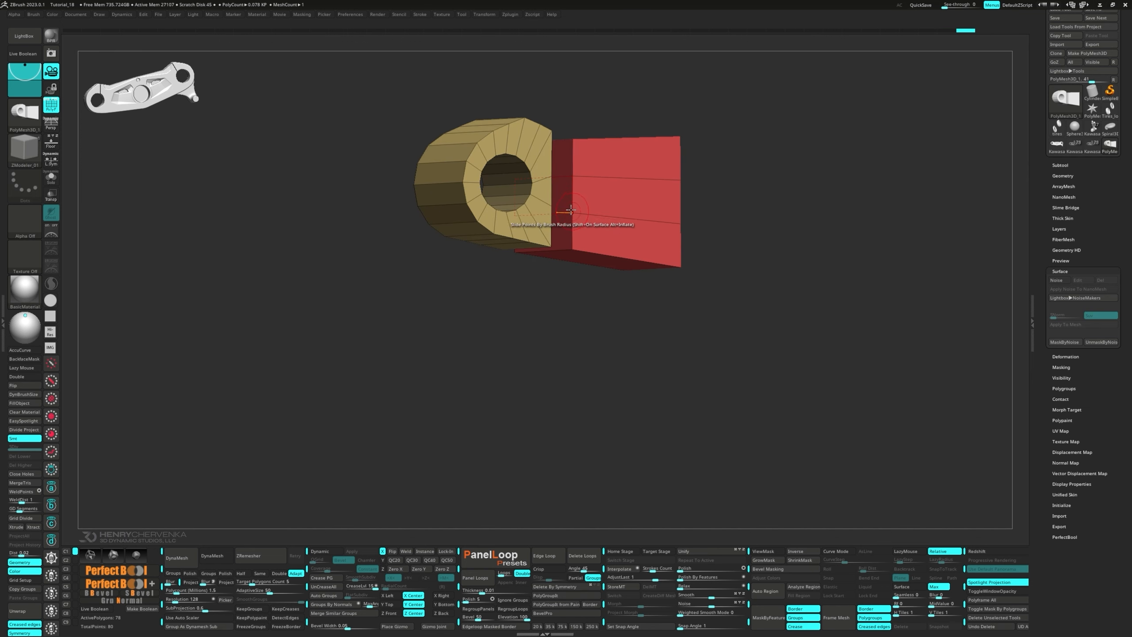
drag(563, 209, 543, 206)
right_drag(595, 206, 585, 232)
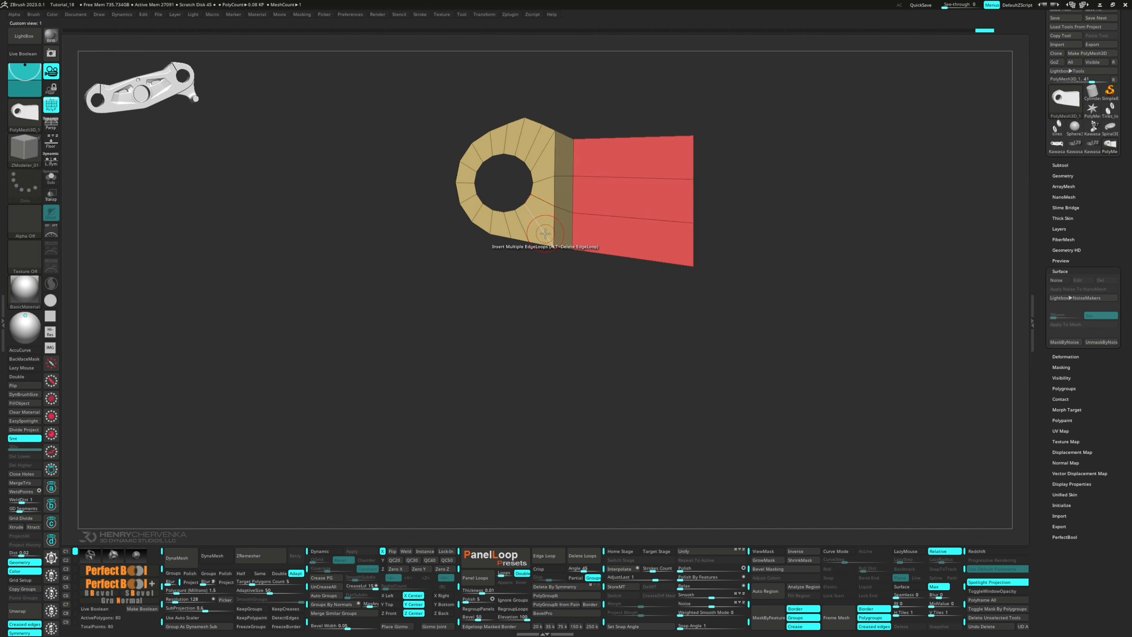
key(ctrl+w)
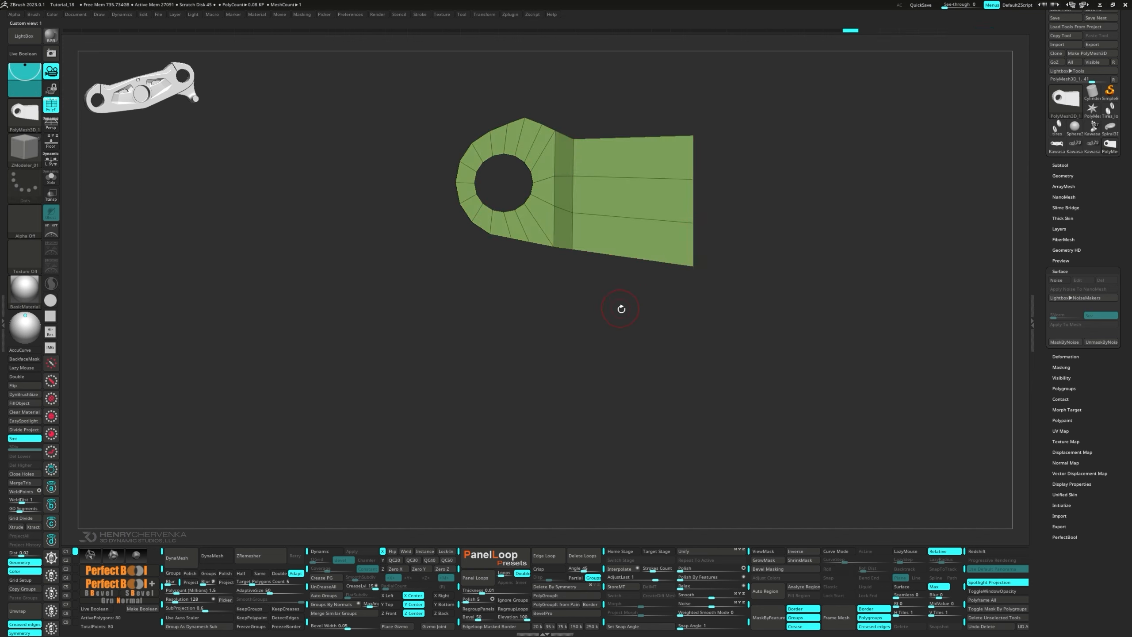
Mask one depth side of the mesh and flatten the other so the ring sits flush with the block, then clear the mask.
right_drag(617, 309, 615, 231)
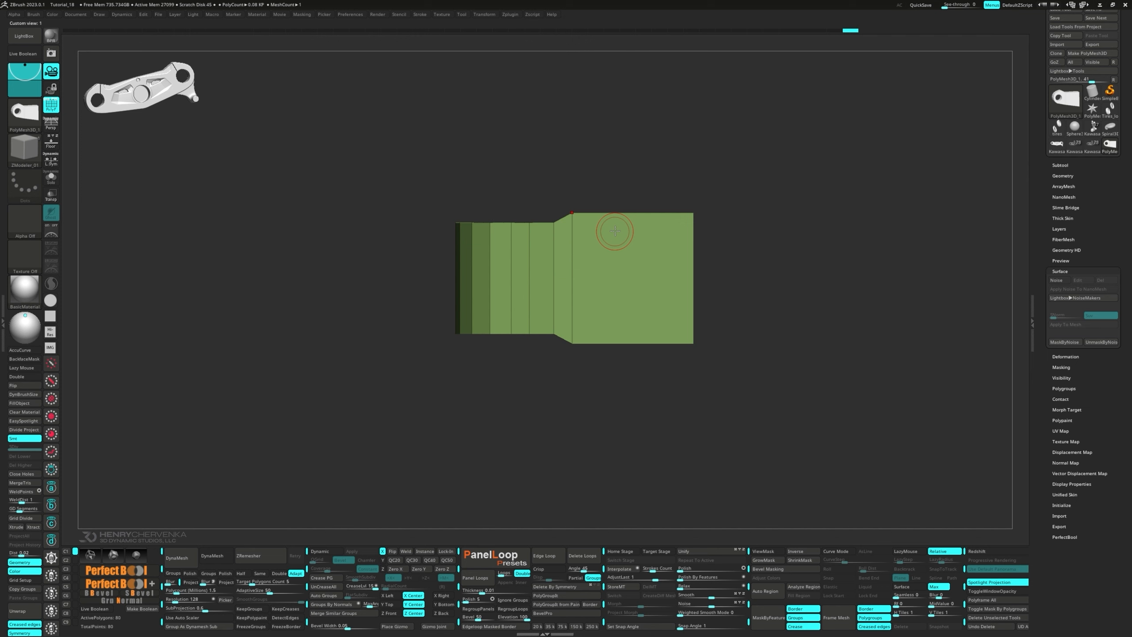
key(w)
ctrl+drag(377, 156, 739, 241)
right_drag(739, 241, 741, 272)
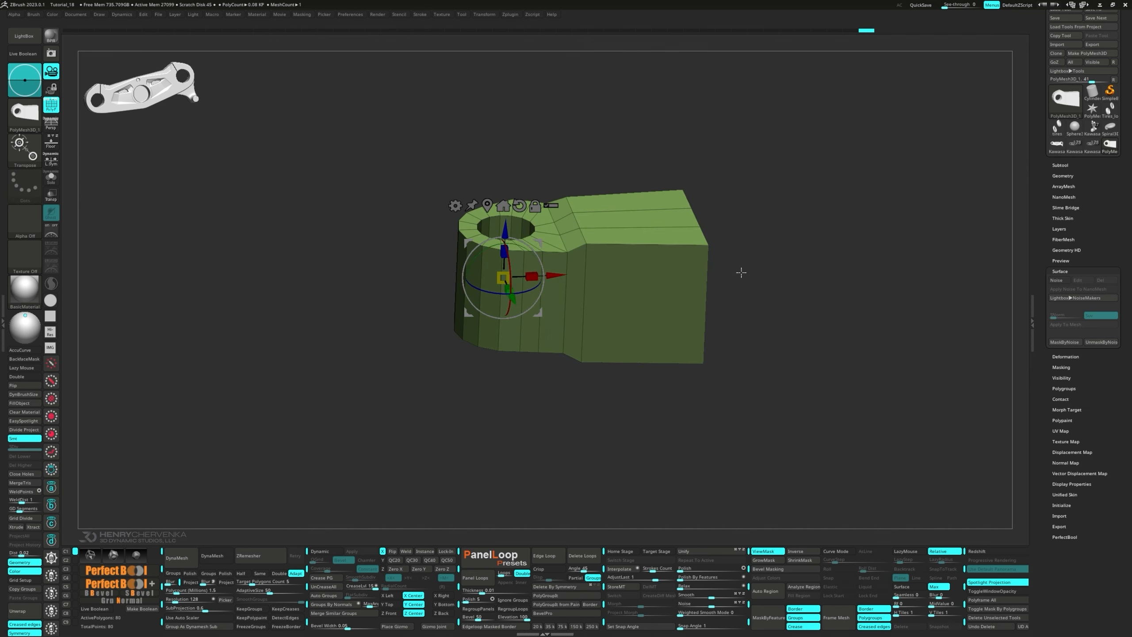
alt+click(627, 216)
drag(628, 191, 628, 332)
right_drag(629, 332, 704, 251)
right_drag(765, 278, 720, 191)
ctrl+drag(756, 288, 769, 301)
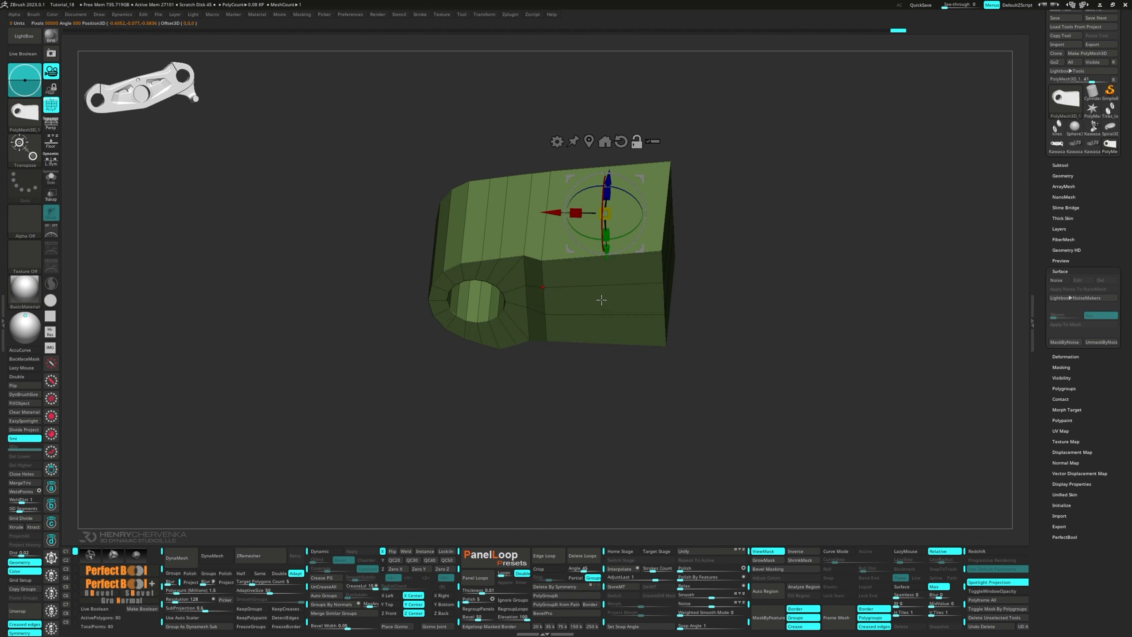
Align the gizmo to the opposite face and flatten it so the ring and block are flush on that side too.
alt+click(602, 300)
right_drag(603, 301, 626, 323)
right_drag(696, 183, 674, 241)
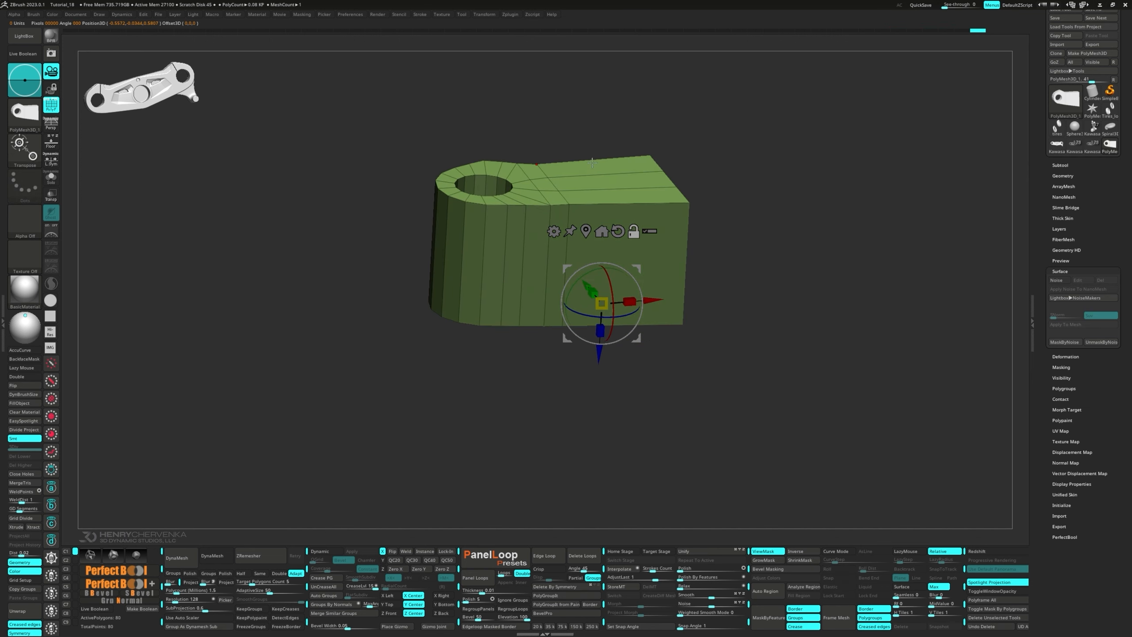
alt+click(602, 180)
shift+right_drag(604, 183, 628, 176)
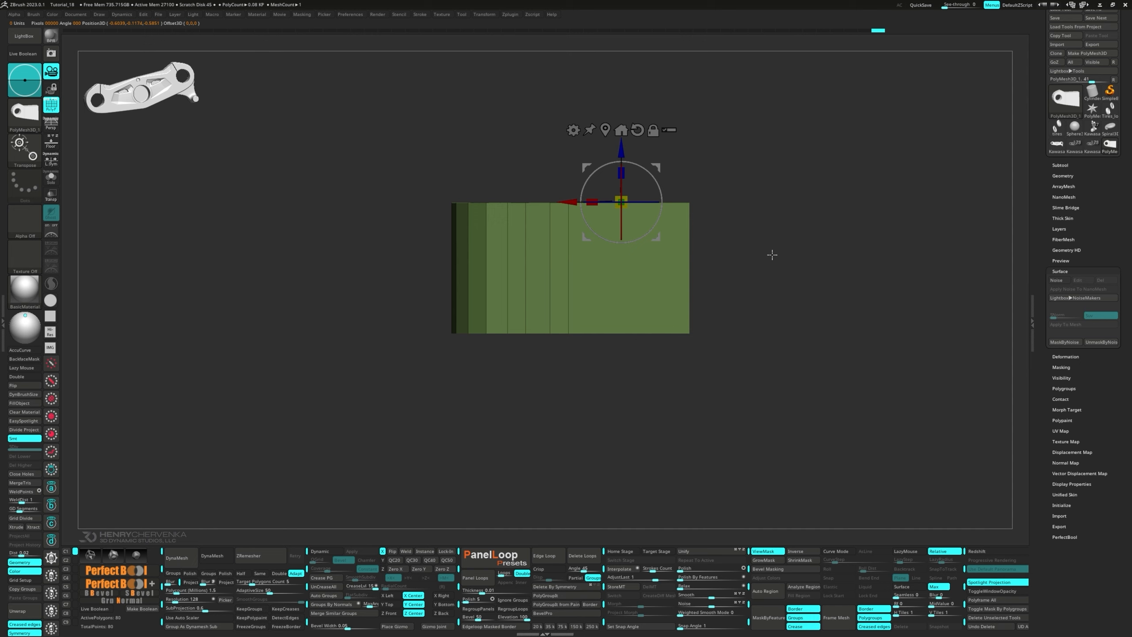
Clear the mask, centre the gizmo on the half part, and scale it along Z into a thin plate.
alt+right_drag(743, 287, 746, 220)
alt+click(610, 62)
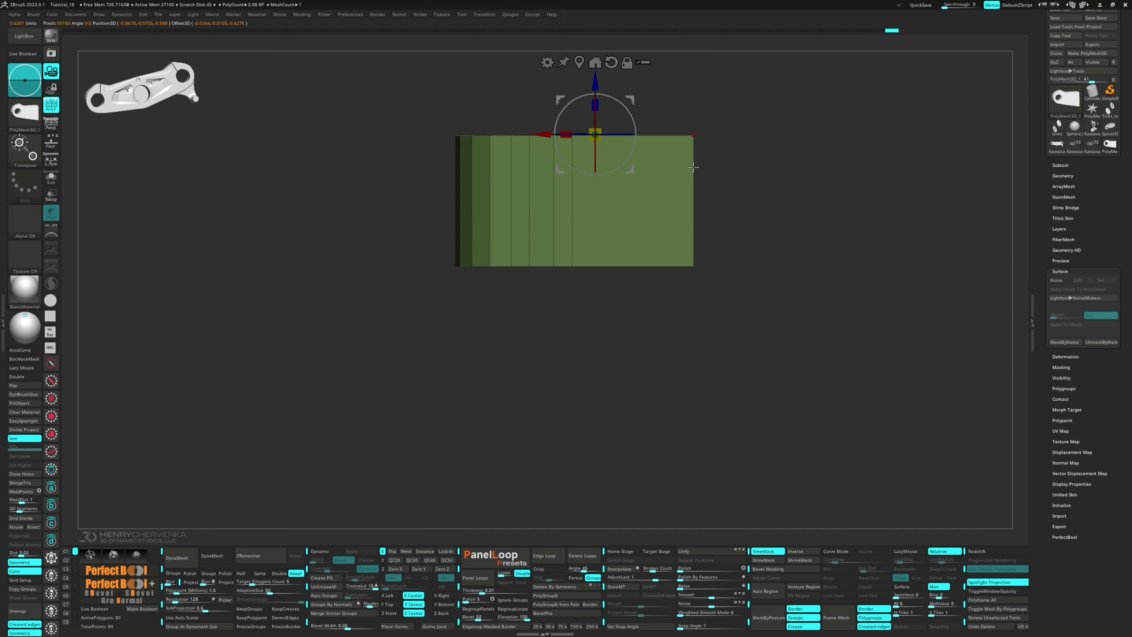
ctrl+drag(736, 219, 711, 196)
alt+click(580, 63)
alt+right_drag(737, 162, 736, 313)
mouse_move(573, 324)
mouse_down()
mouse_move(573, 346)
mouse_move(575, 329)
mouse_up()
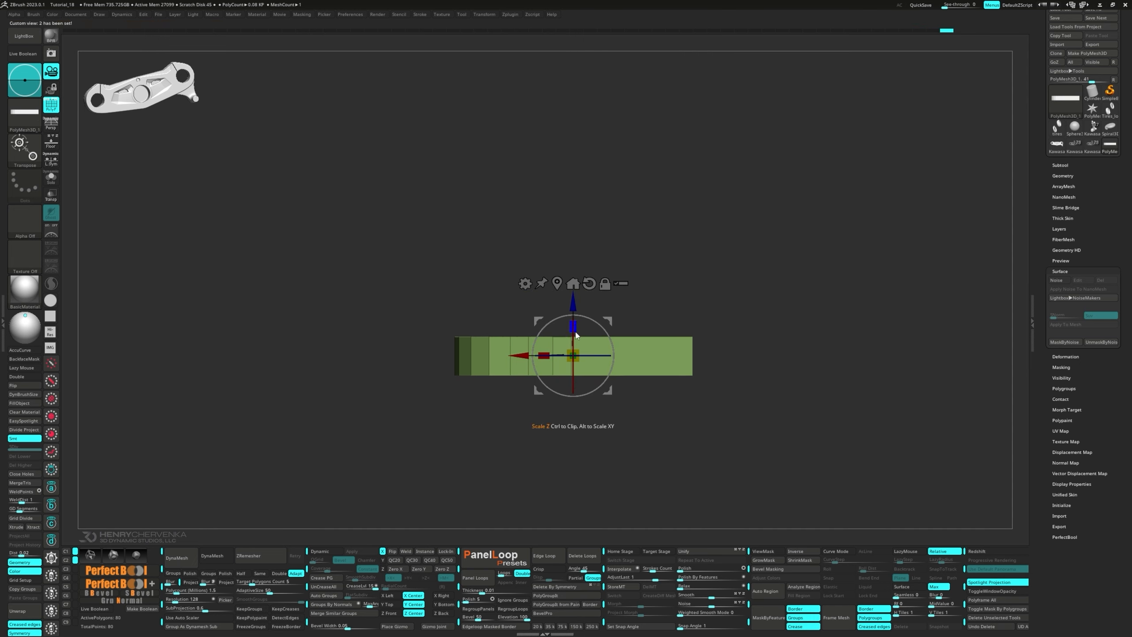
Recall custom view 1, mirror and weld the half plate into the full link, and turn on Dynamic Subdivision.
key(1)
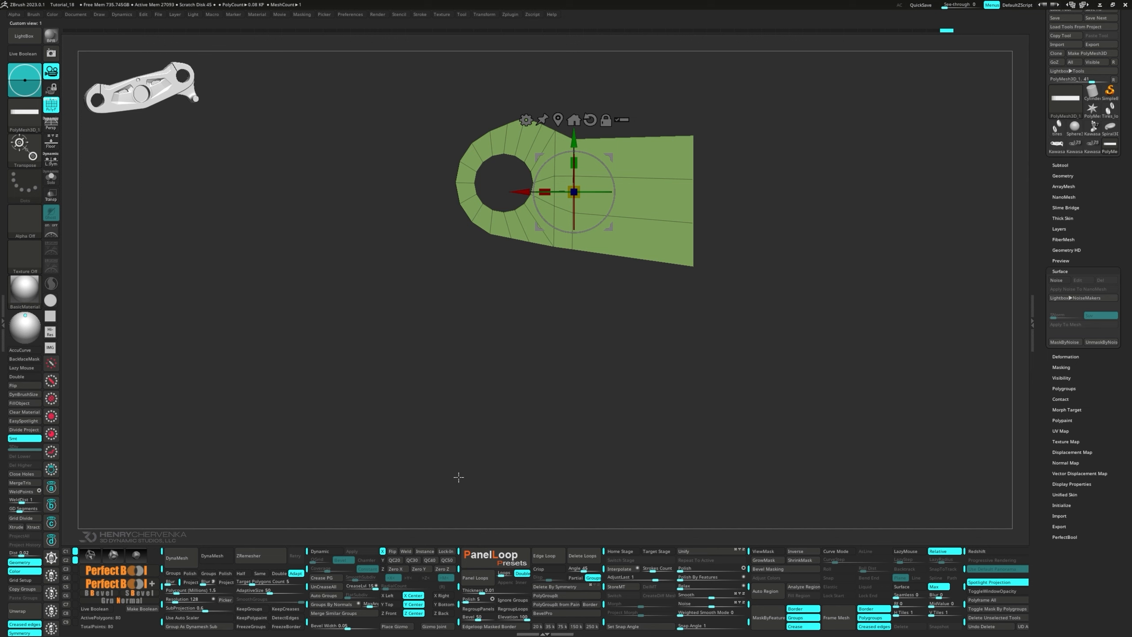
click(407, 551)
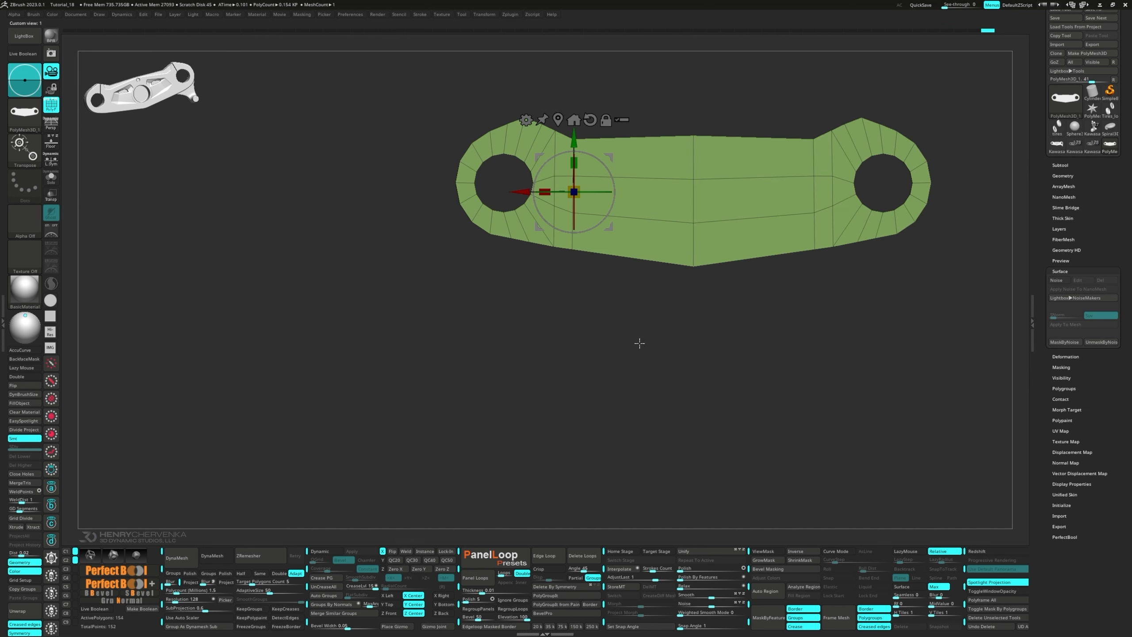
key(d)
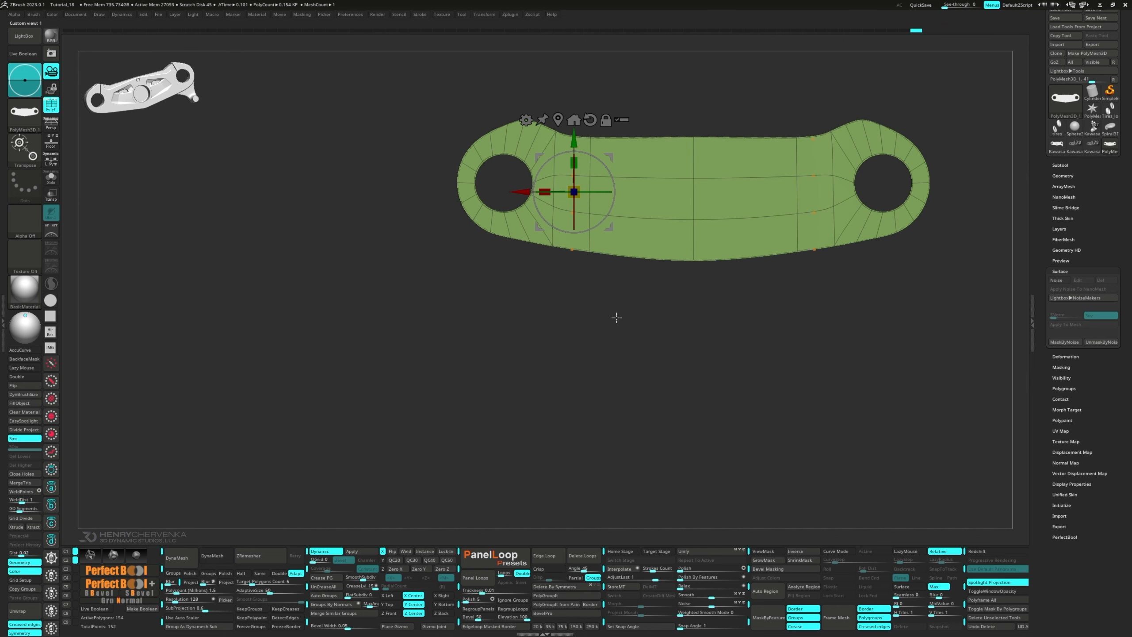
Insert additional edge loops across the link's middle section with the ZModeler brush, symmetrically on both halves.
key(b)
key(z)
key(m)
key(space)
click(638, 225)
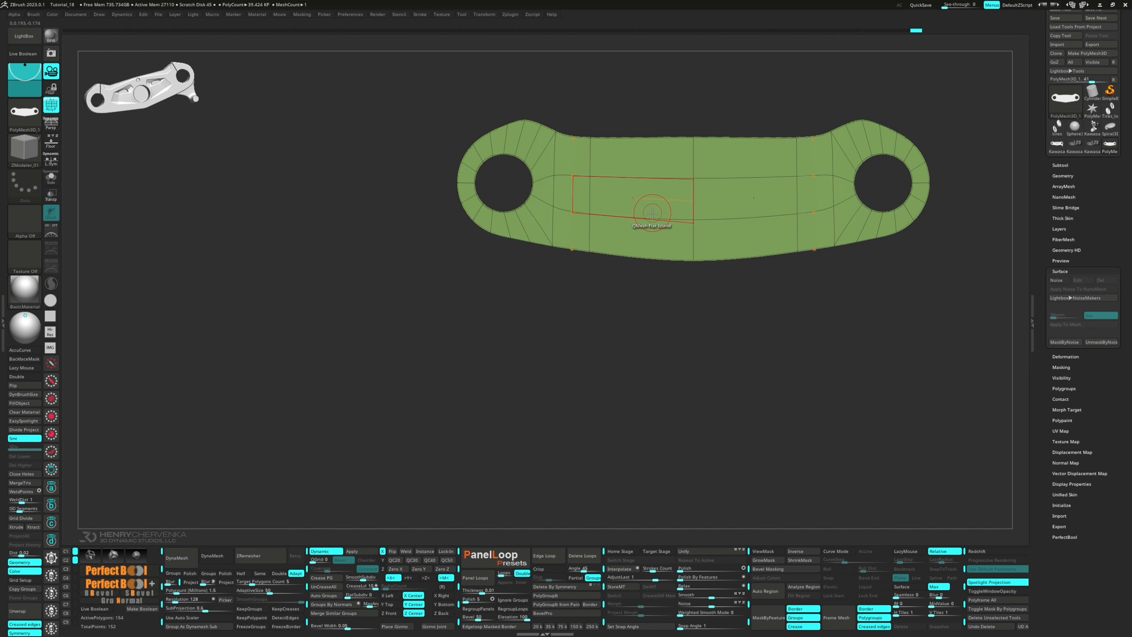
drag(652, 216, 656, 228)
Crease the edge across the link's peaked upper corners symmetrically with ZModeler, and lower the crease level to 3.
drag(500, 78, 521, 112)
key(space)
click(440, 168)
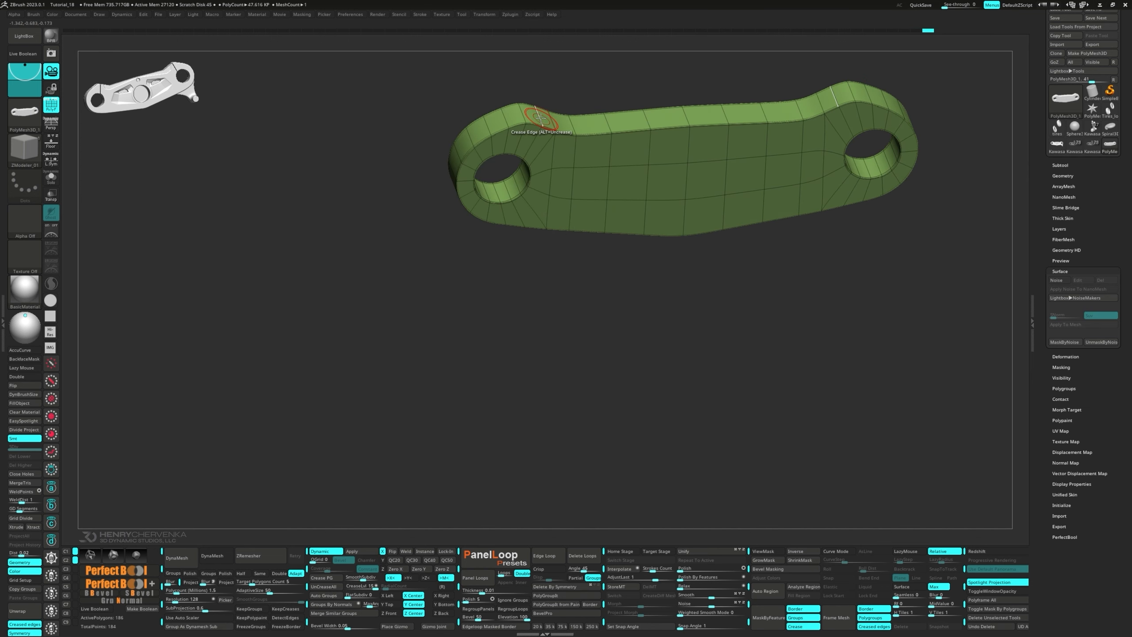
click(523, 111)
right_drag(603, 222, 592, 217)
key(x)
drag(359, 592, 354, 590)
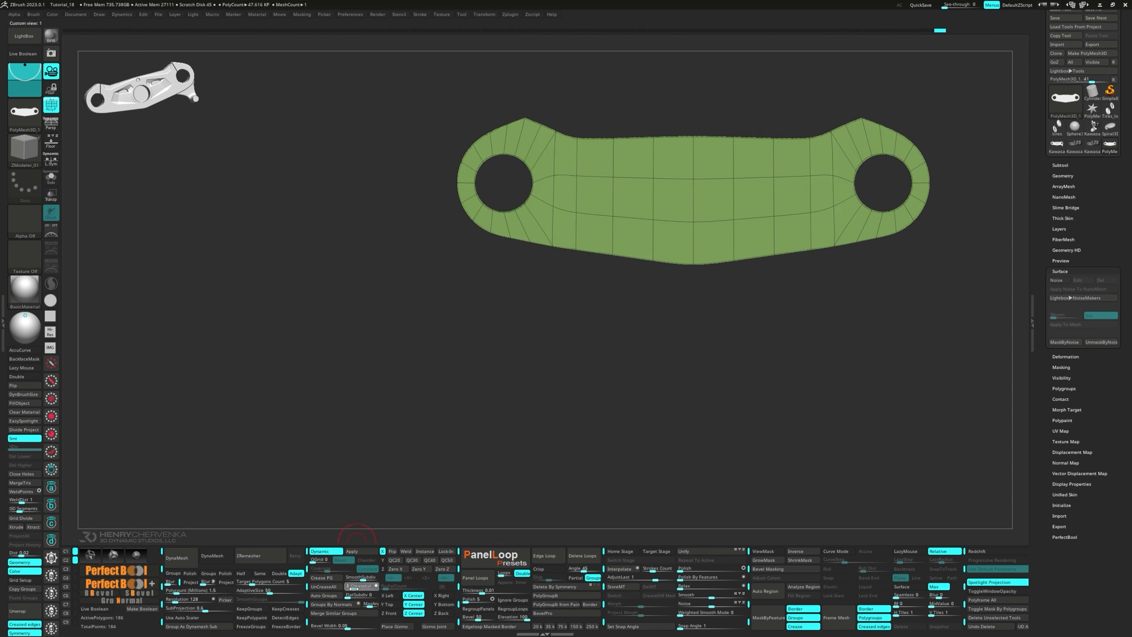
Apply the Dynamic Subdivision, delete the lower subdivision levels, and remesh the link with DynaMesh.
key(shift+f)
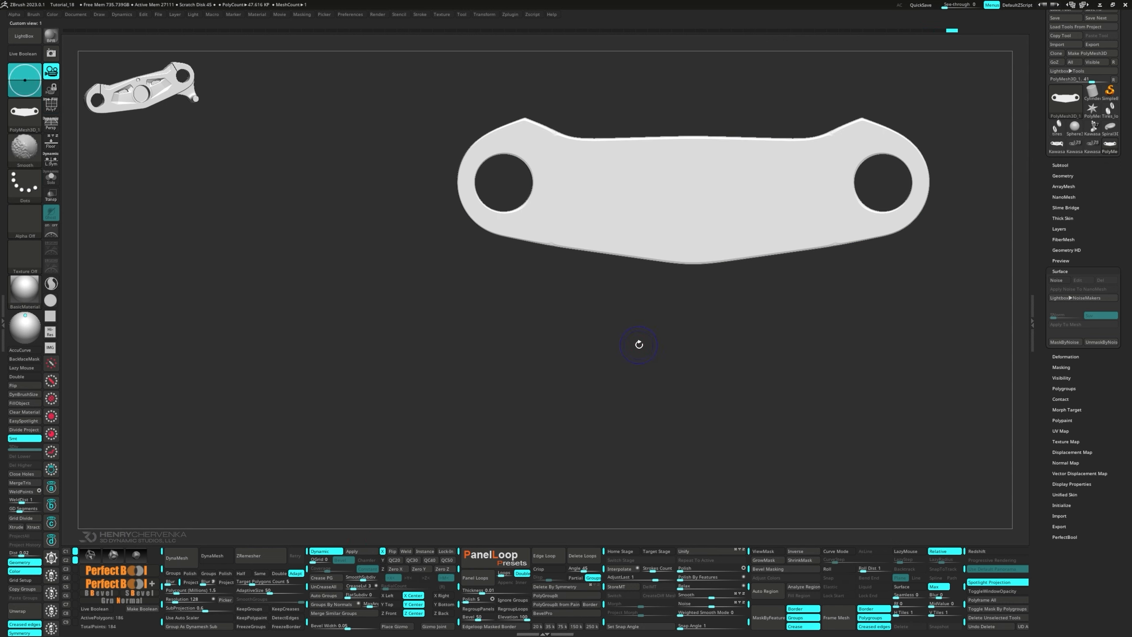
key(b)
key(m)
key(i)
mouse_move(439, 346)
right_down()
mouse_move(416, 351)
mouse_move(390, 443)
right_up()
key(shift+f)
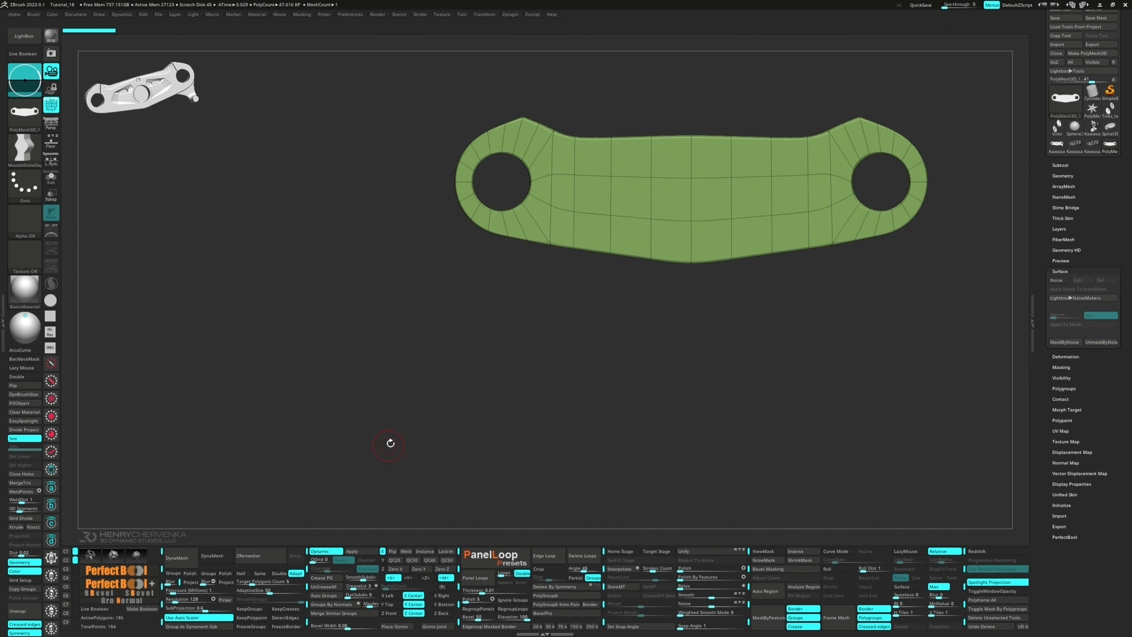
click(352, 551)
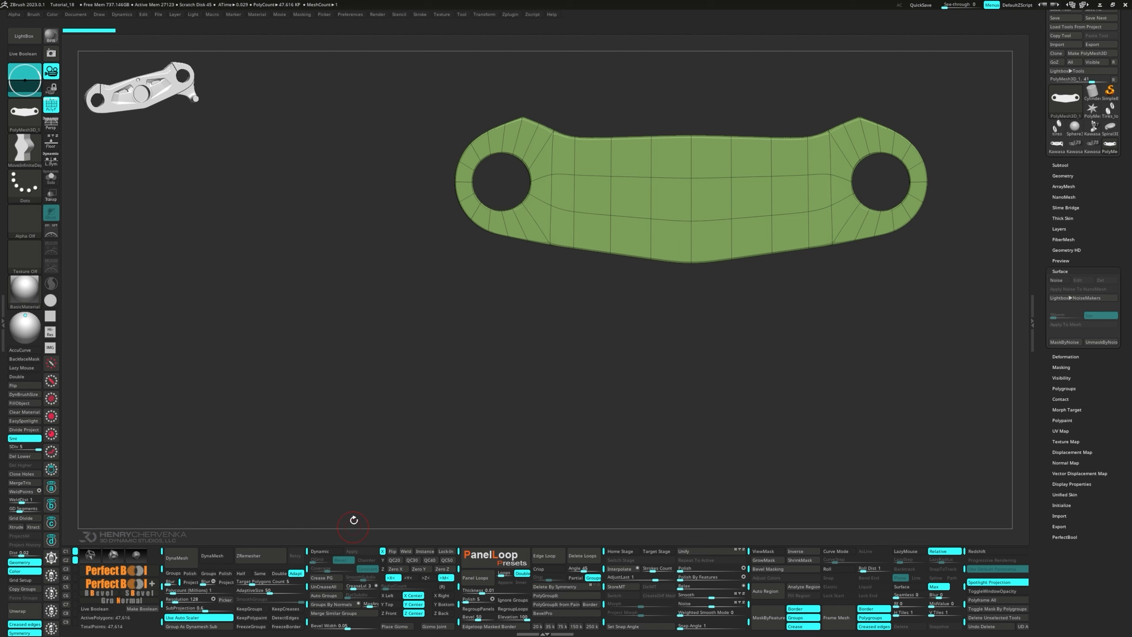
click(27, 457)
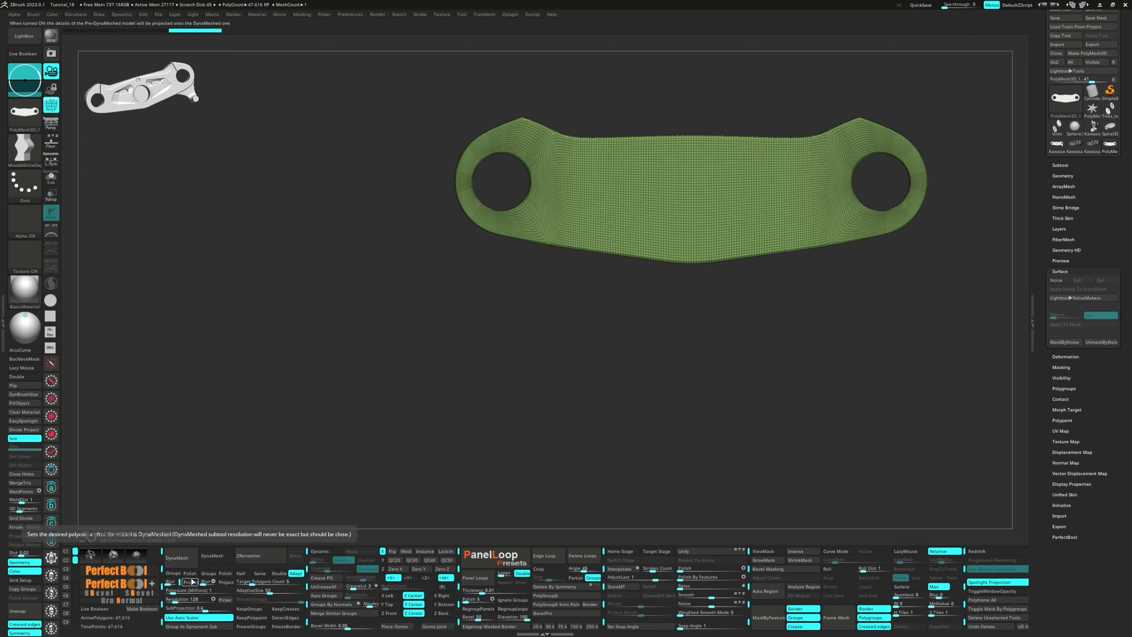
click(182, 560)
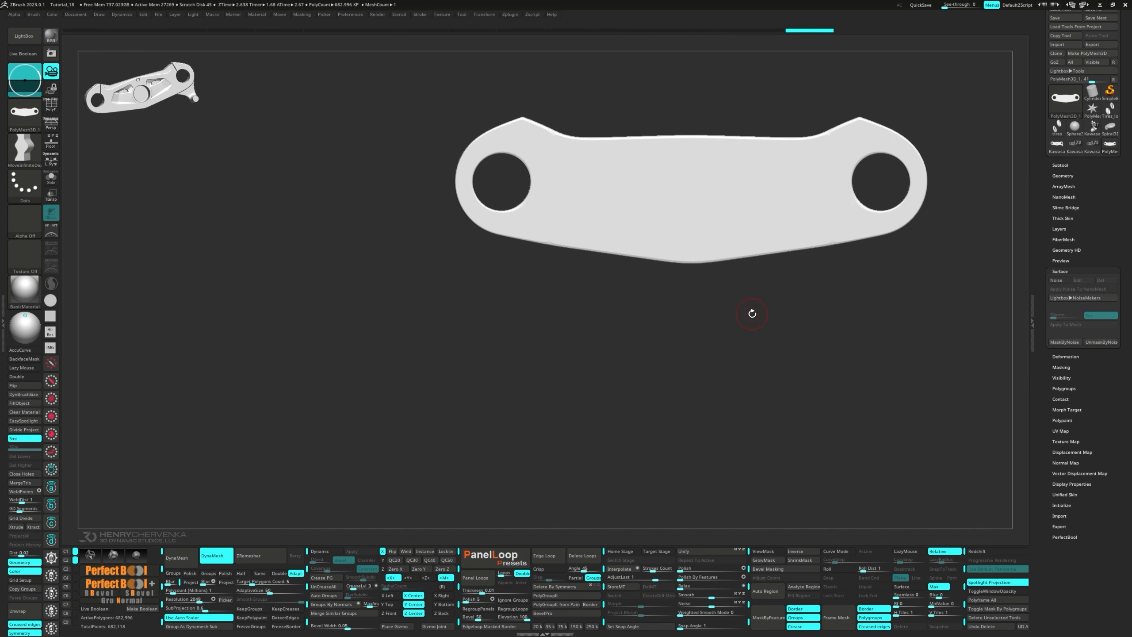
Mask a circular area at the middle of the link's front face with the MaskPerfectCircle brush.
key(m)
click(746, 450)
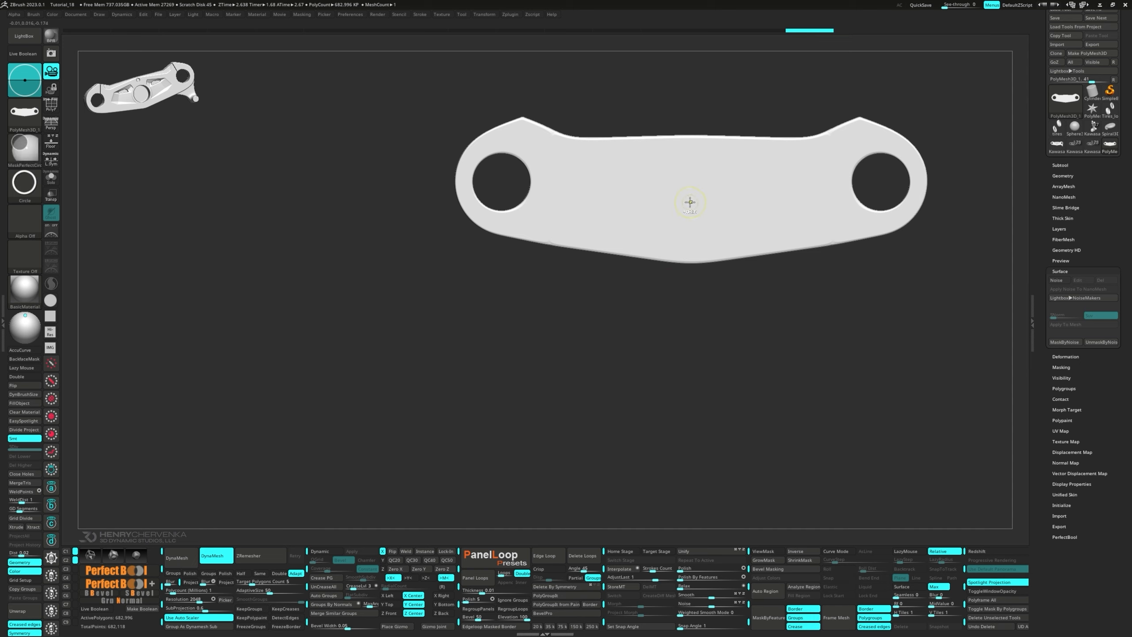
ctrl+drag(691, 205, 722, 253)
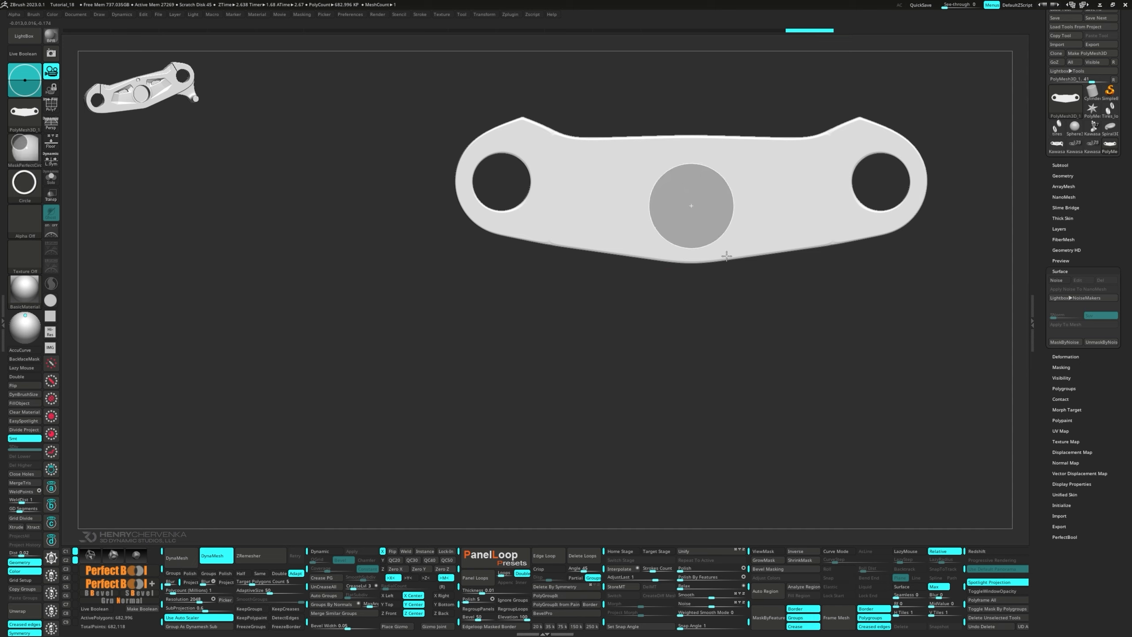
ctrl+drag(726, 255, 727, 256)
Mask the link's outer border with straight MaskCurve cuts, leaving an angular unmasked pocket on each side of the central circle.
key(m)
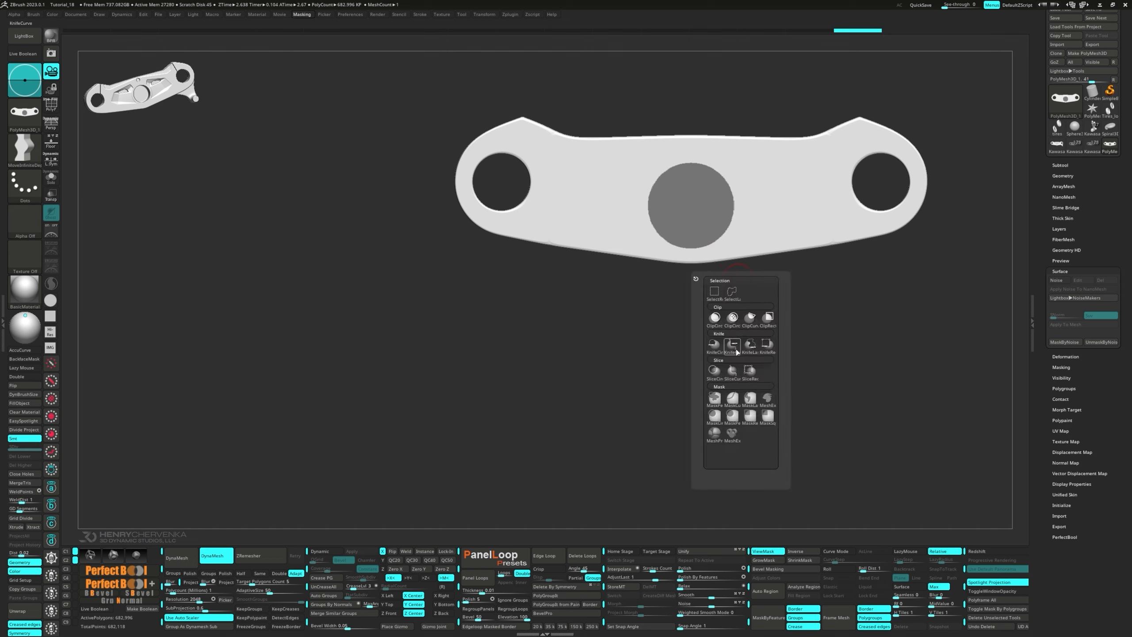
click(732, 400)
ctrl+drag(695, 253, 400, 185)
ctrl+drag(586, 261, 412, 106)
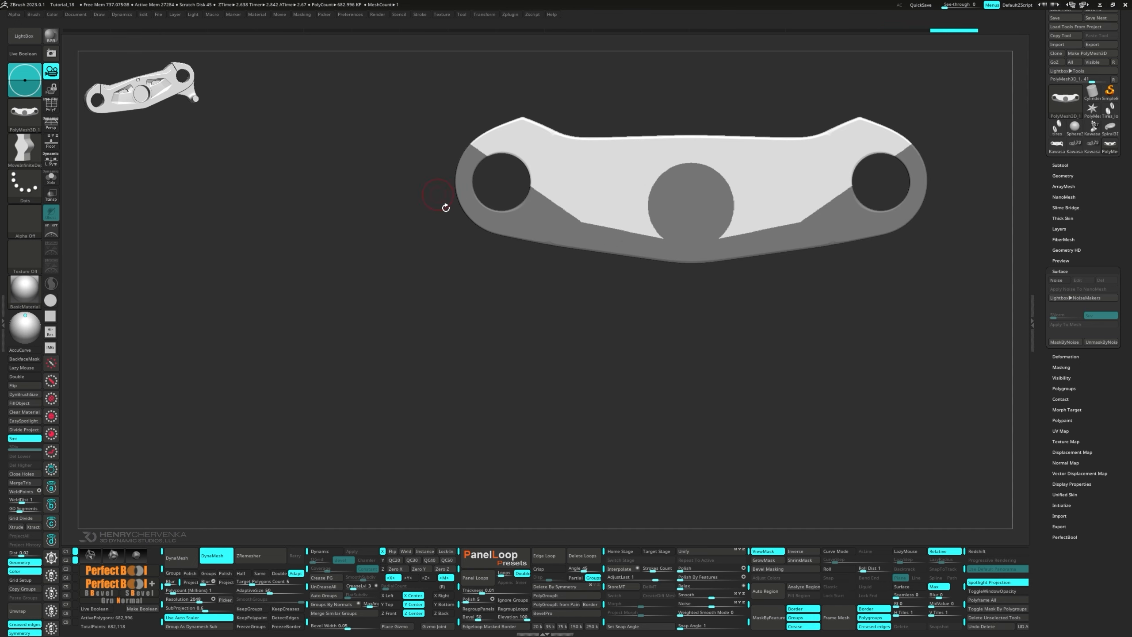
ctrl+drag(501, 273, 632, 88)
mouse_move(400, 194)
ctrl+mouse_down()
mouse_move(778, 89)
mouse_move(783, 127)
ctrl+mouse_up()
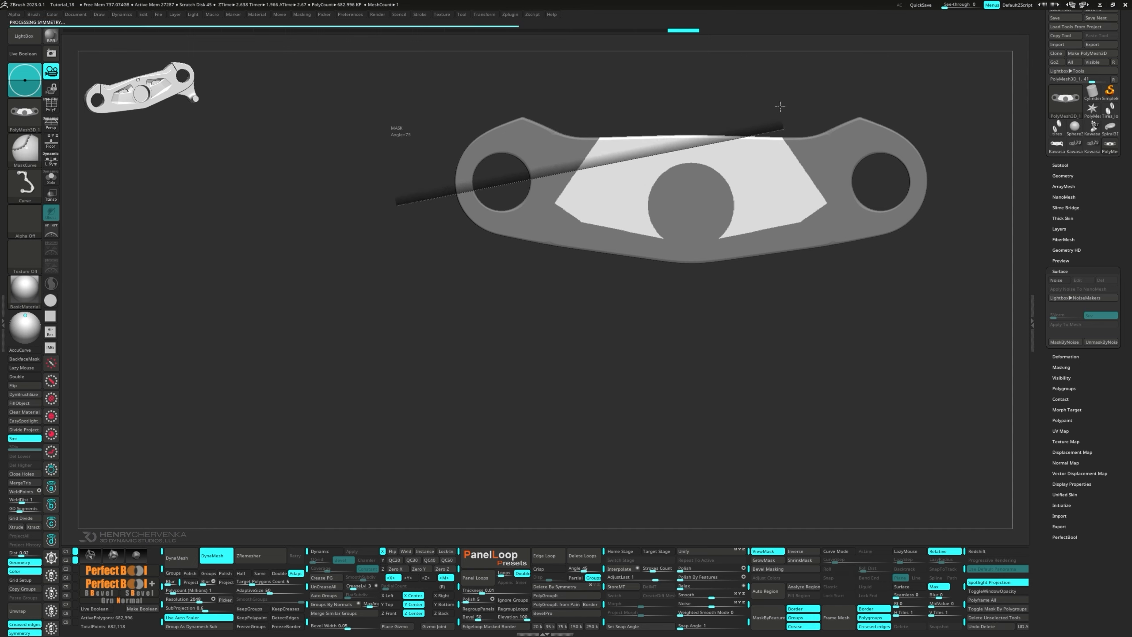
ctrl+drag(648, 134, 668, 185)
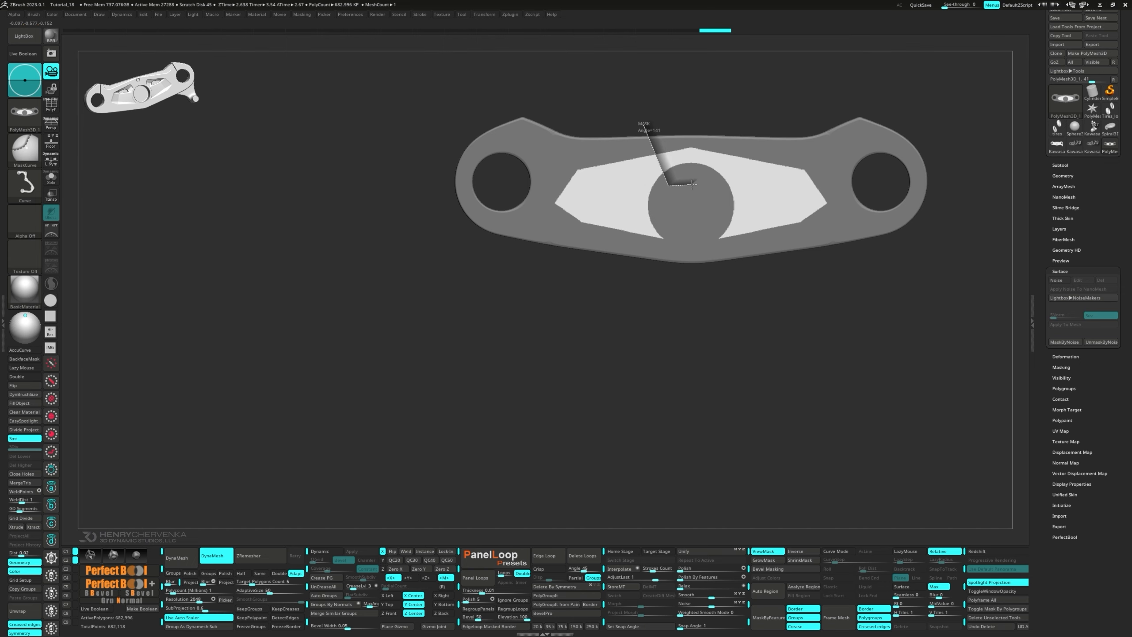
Invert the mask, turn the two pocket areas into their own polygroup, and show the polyframe.
drag(752, 109, 719, 214)
mouse_move(648, 305)
ctrl+mouse_down()
mouse_move(648, 87)
mouse_move(644, 121)
mouse_move(566, 118)
mouse_move(601, 108)
ctrl+mouse_up()
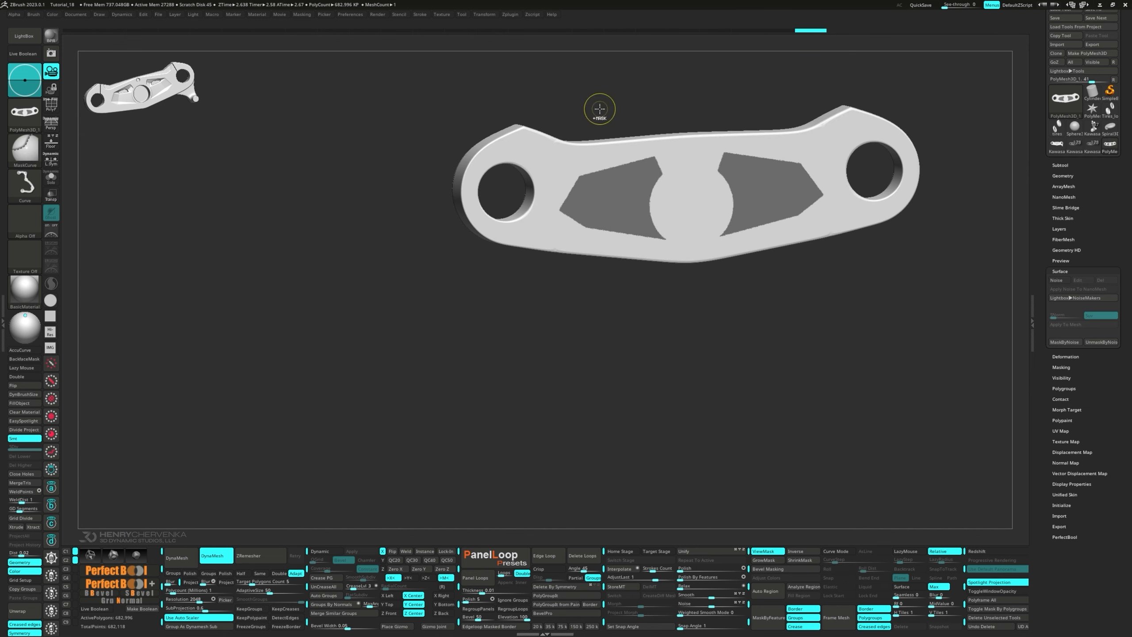
key(ctrl+w)
drag(638, 202, 528, 213)
key(shift+f)
key(f)
alt+right_drag(516, 223, 463, 232)
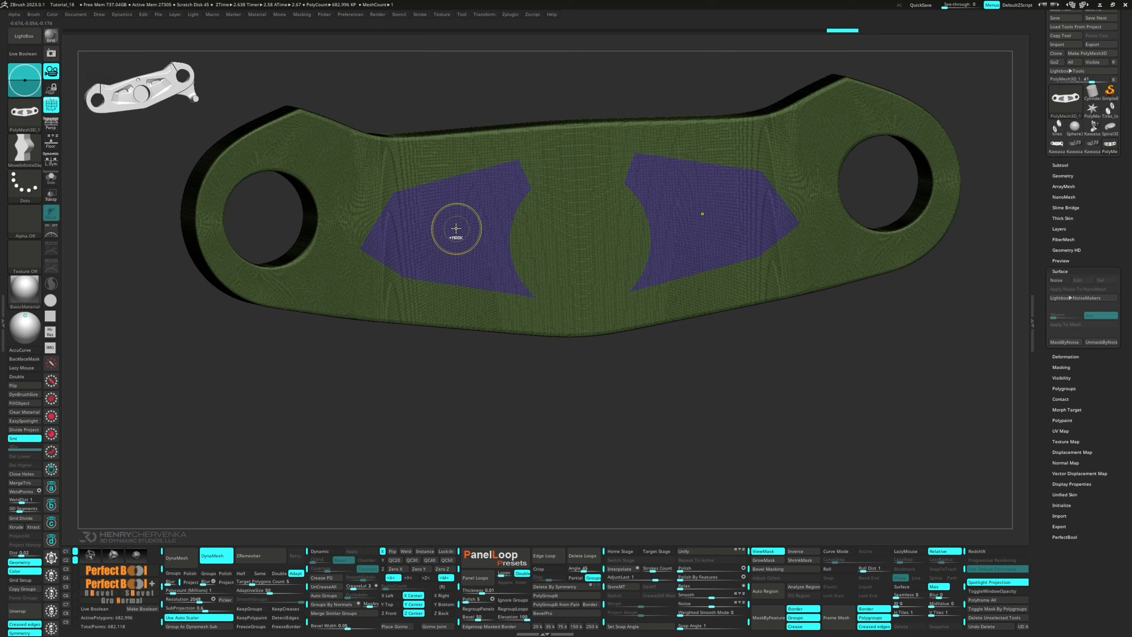
Mask everything outside the pocket polygroup with a softened edge, and smooth the pocket borders with Polish By Features.
ctrl+shift+click(457, 228)
ctrl+click(374, 340)
ctrl+shift+click(374, 340)
ctrl+click(375, 340)
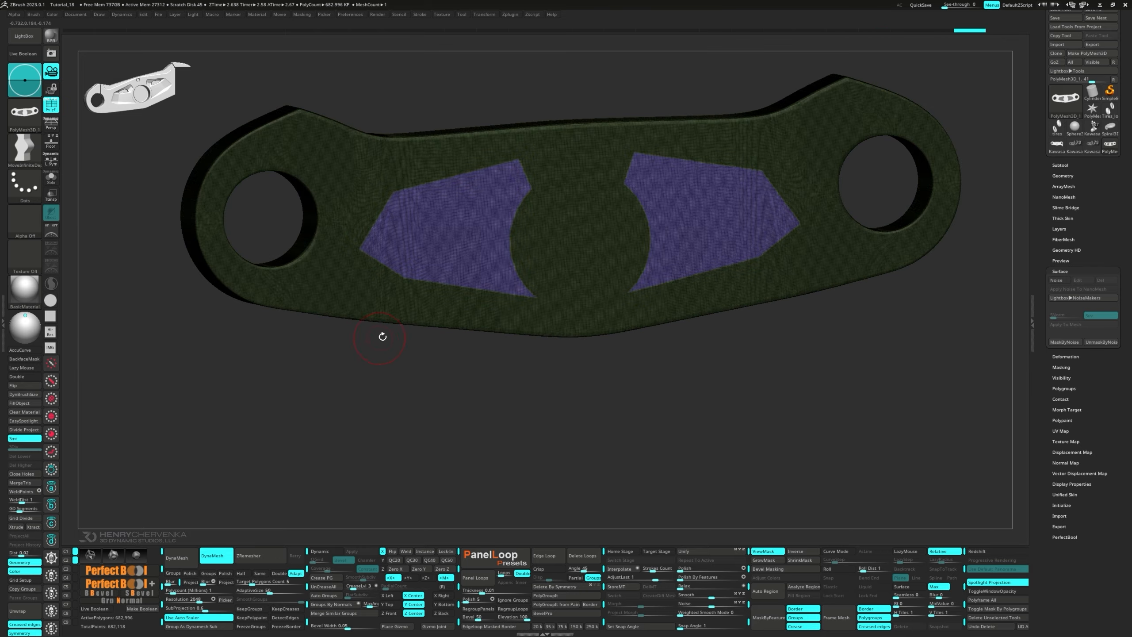
ctrl+right_drag(392, 271, 420, 309)
ctrl+click(420, 309)
ctrl+right_drag(411, 264, 454, 300)
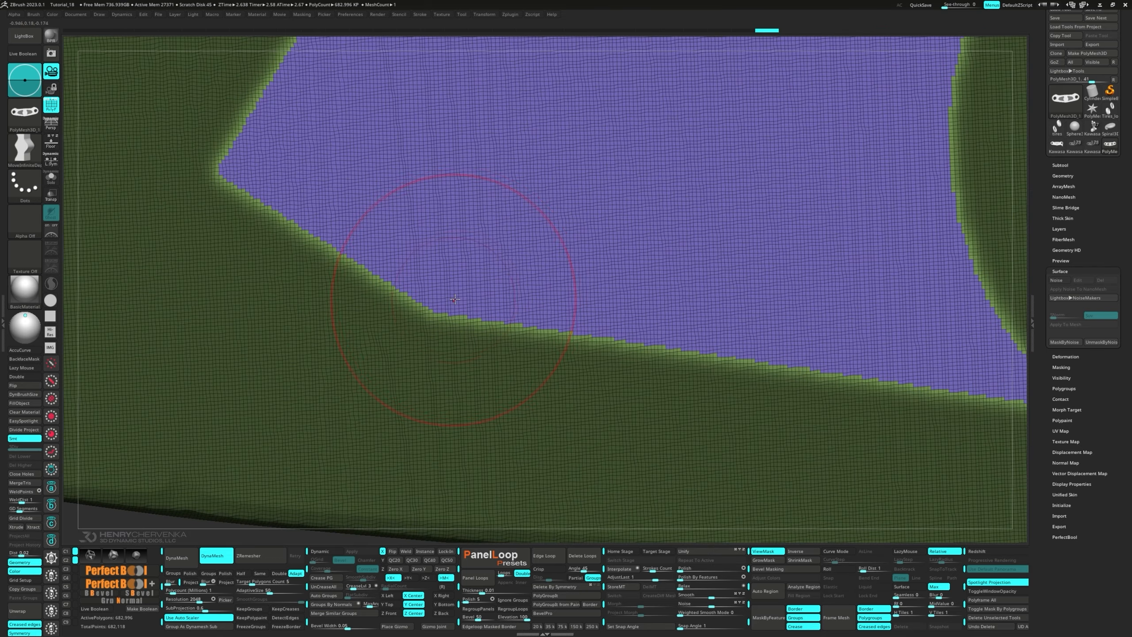
click(688, 578)
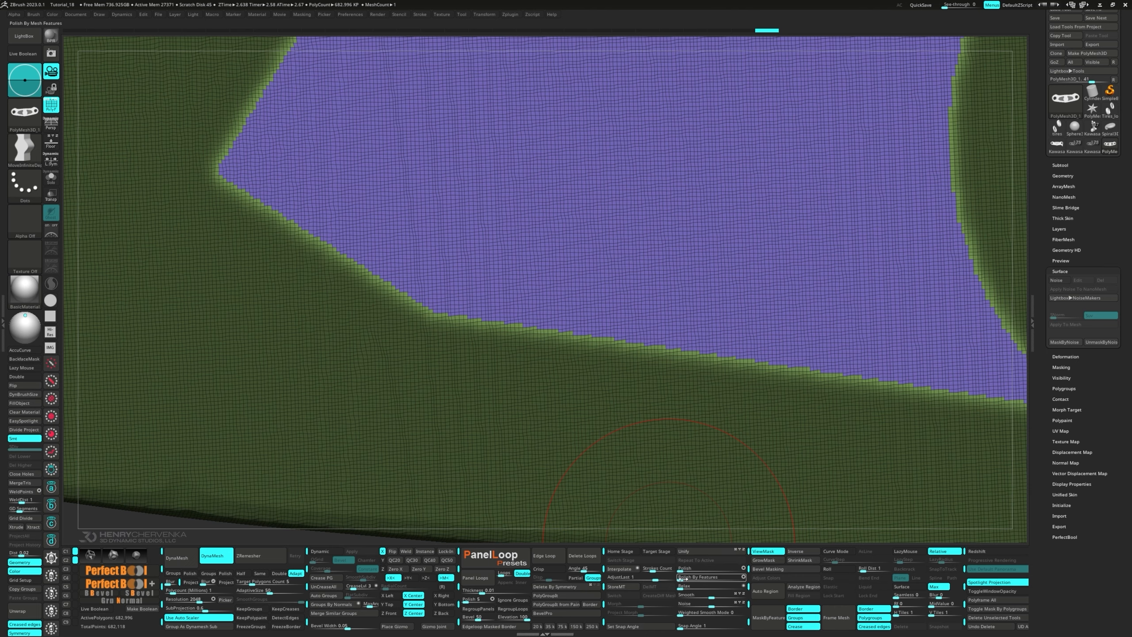
drag(691, 578, 693, 579)
Mask all but the pocket polygroup and extrude the pockets slightly inward with the gizmo.
key(w)
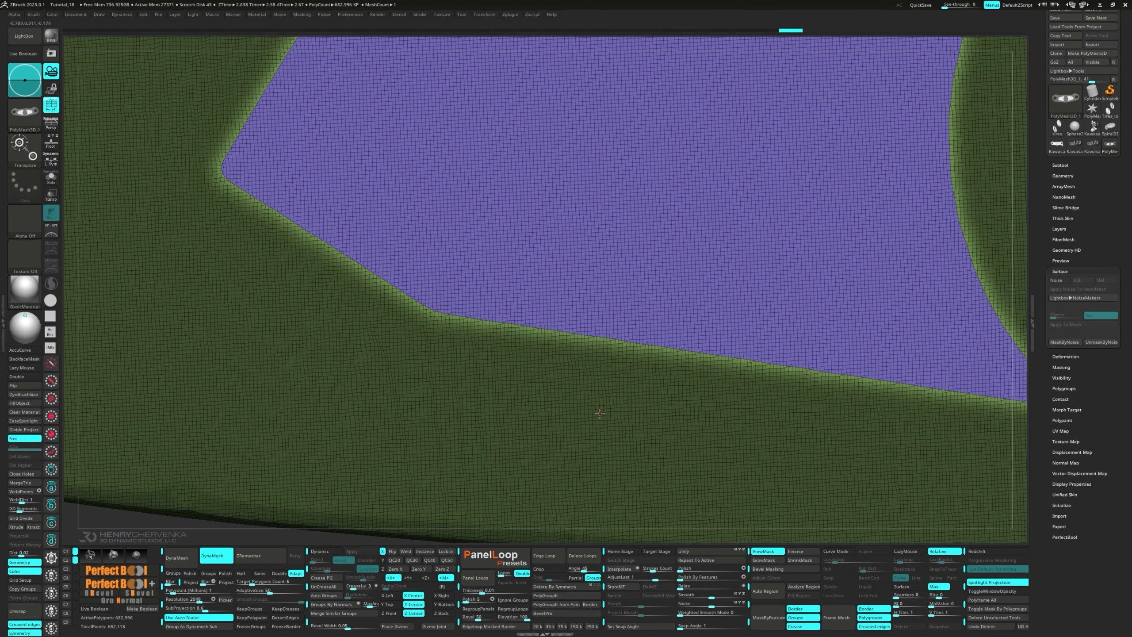
ctrl+click(653, 219)
right_drag(653, 219, 625, 213)
ctrl+drag(624, 210, 640, 209)
ctrl+right_drag(566, 283, 348, 356)
key(shift+f)
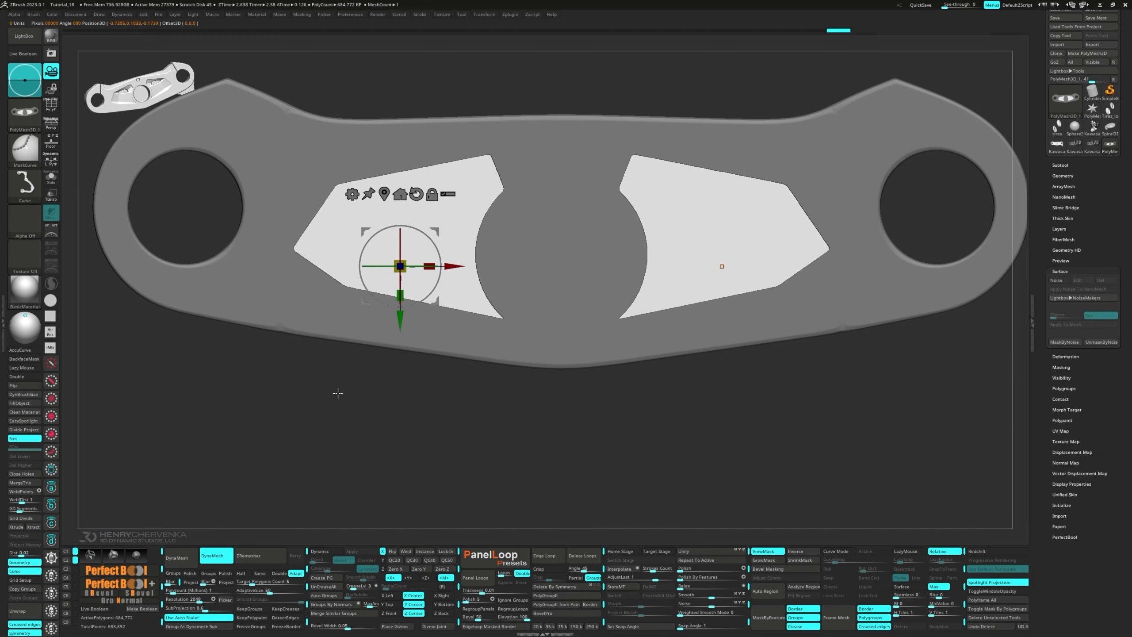
Clear the mask, recall custom view 1, and return to Draw mode.
ctrl+click(364, 416)
ctrl+drag(348, 400, 388, 408)
right_drag(389, 407, 404, 402)
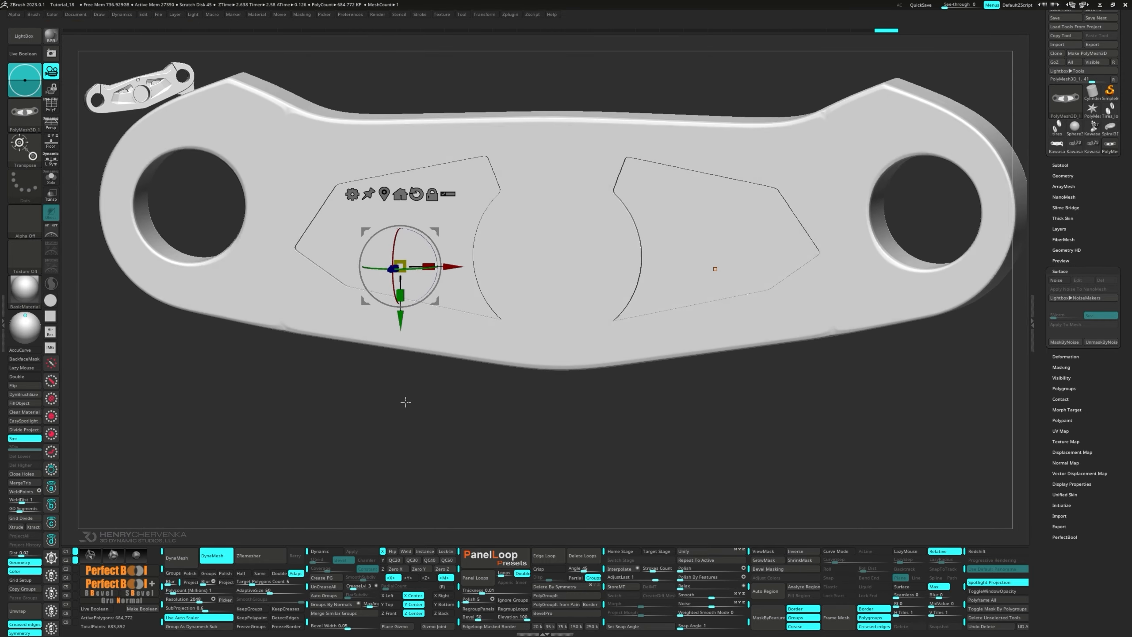
key(x)
key(q)
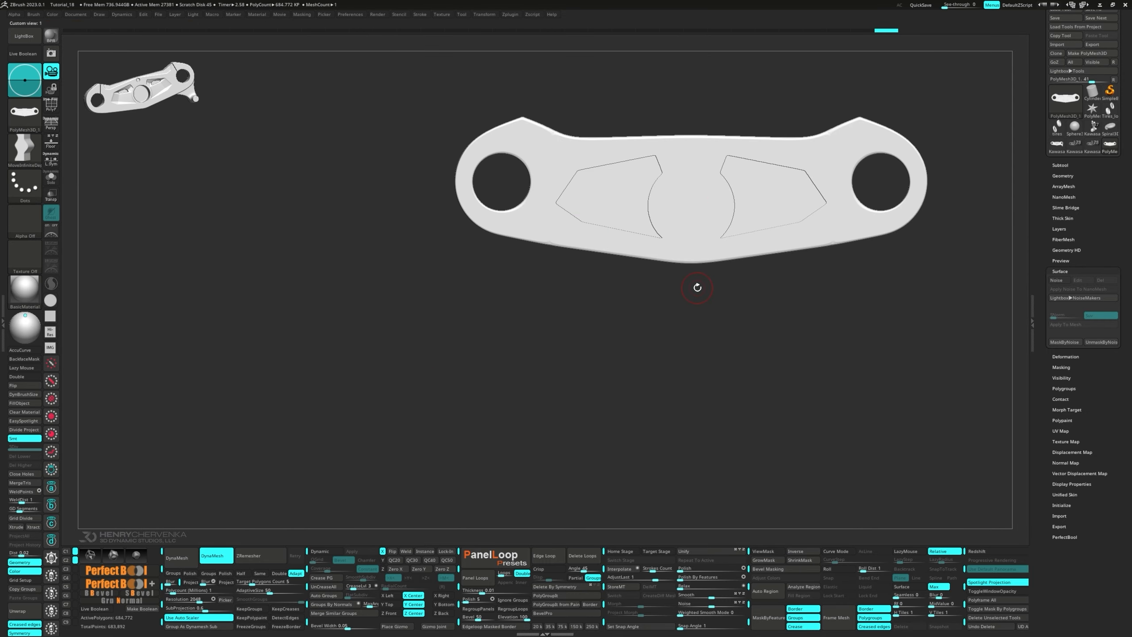
Mask a smaller circle between the two pockets with MaskPerfectCircle and turn it into its own polygroup.
key(m)
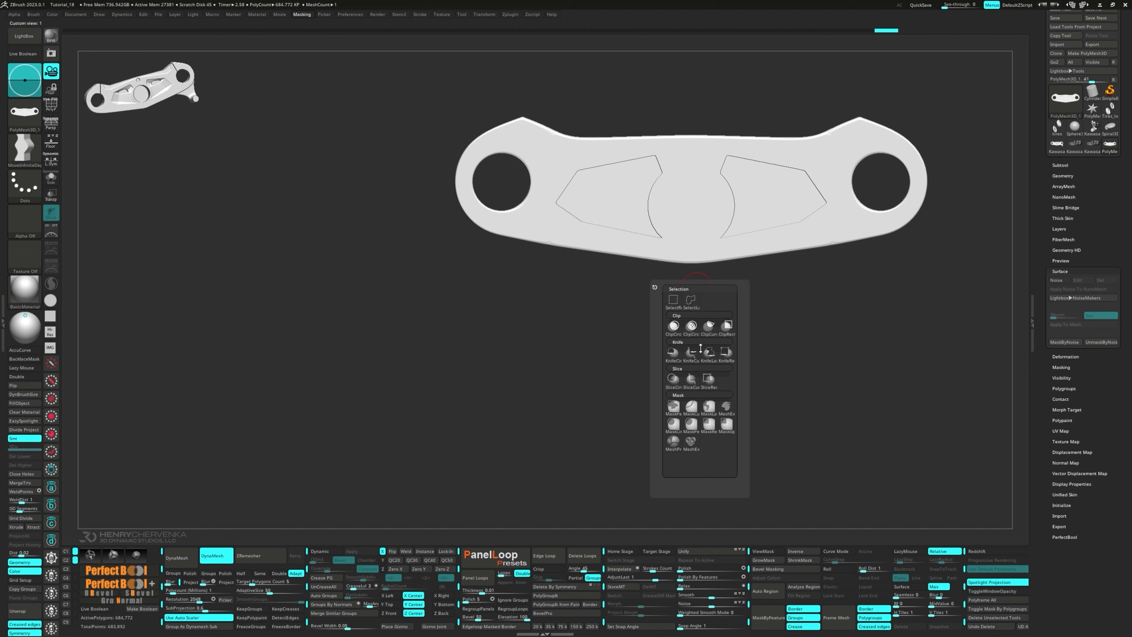
click(691, 426)
key(ctrl)
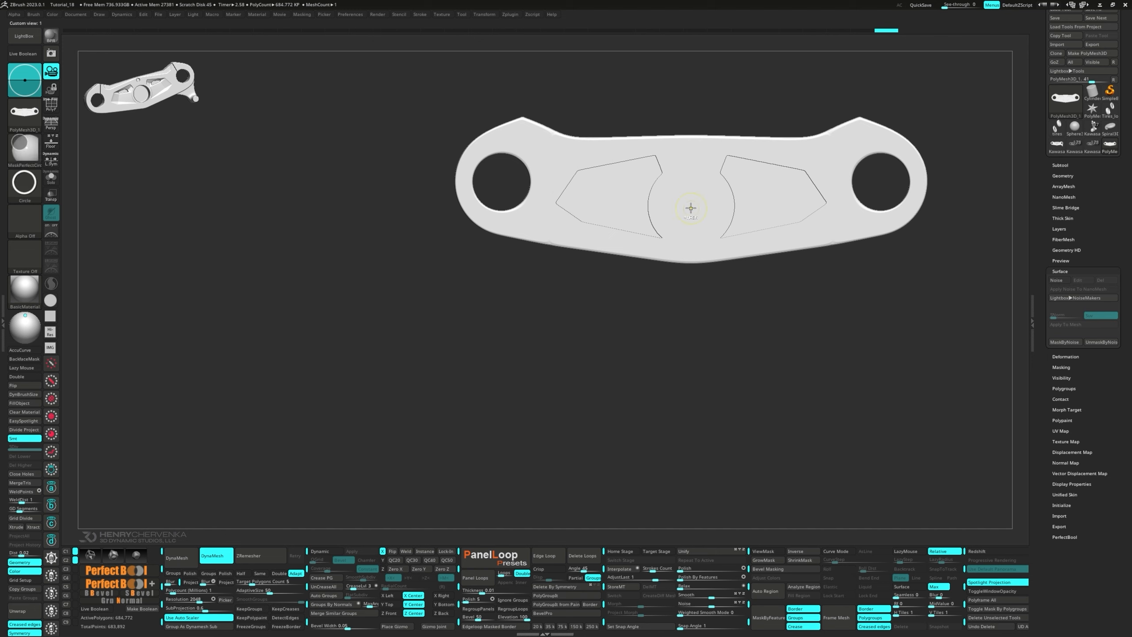
key(ctrl+w)
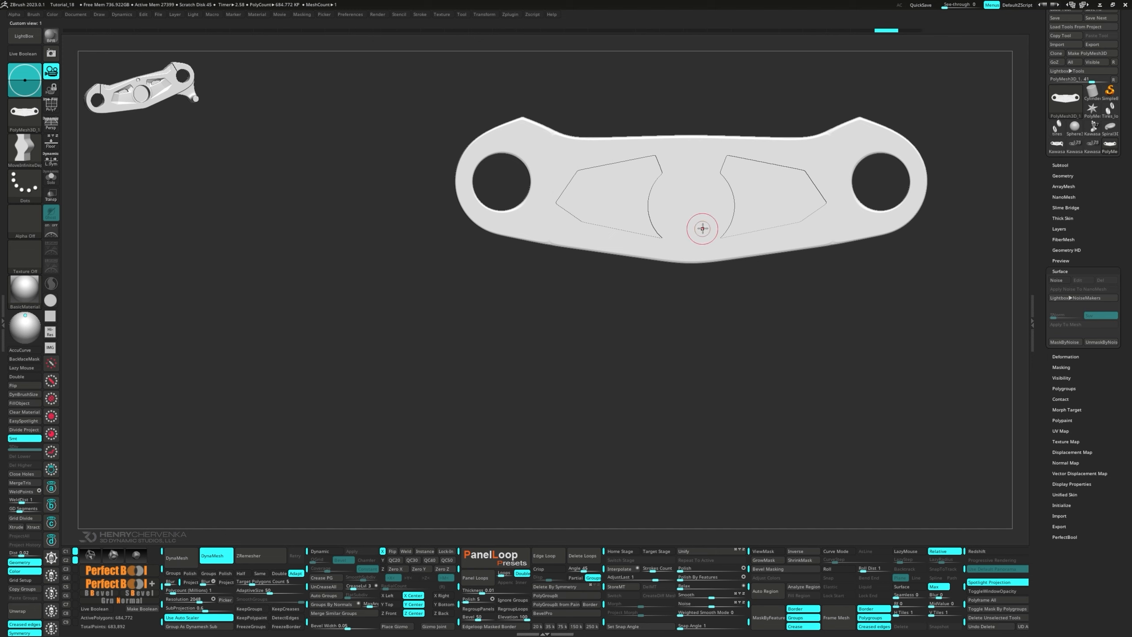
ctrl+drag(701, 218, 714, 251)
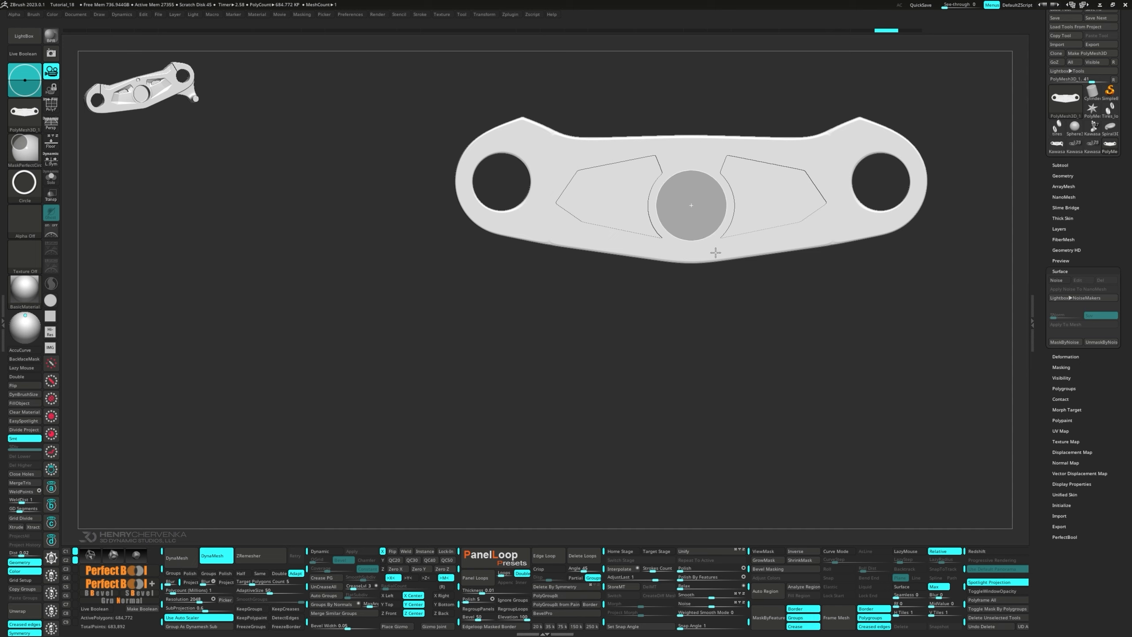
ctrl+drag(716, 253, 715, 252)
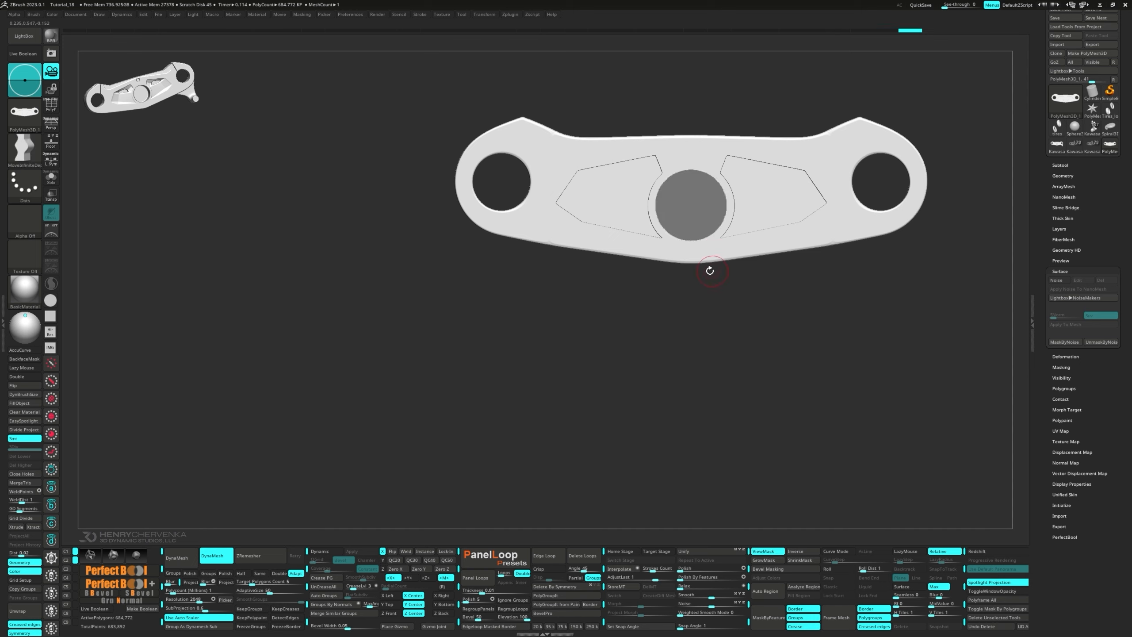
key(ctrl+w)
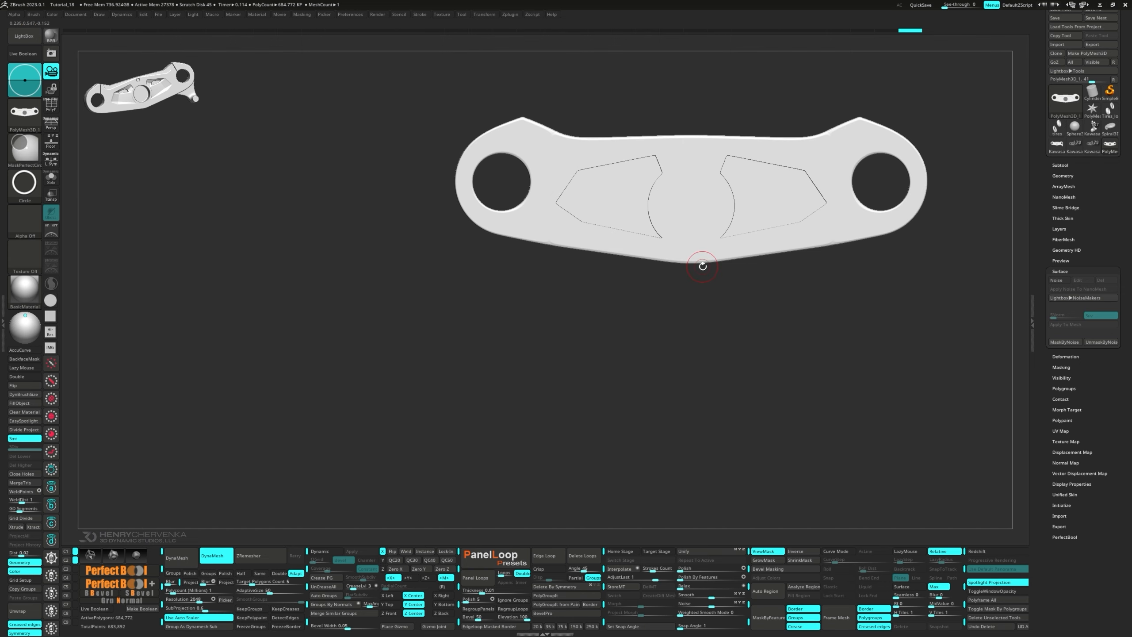
Isolate the central disc polygroup to mask everything outside it with a softened edge, and show the polyframe.
ctrl+shift+click(692, 208)
ctrl+click(707, 306)
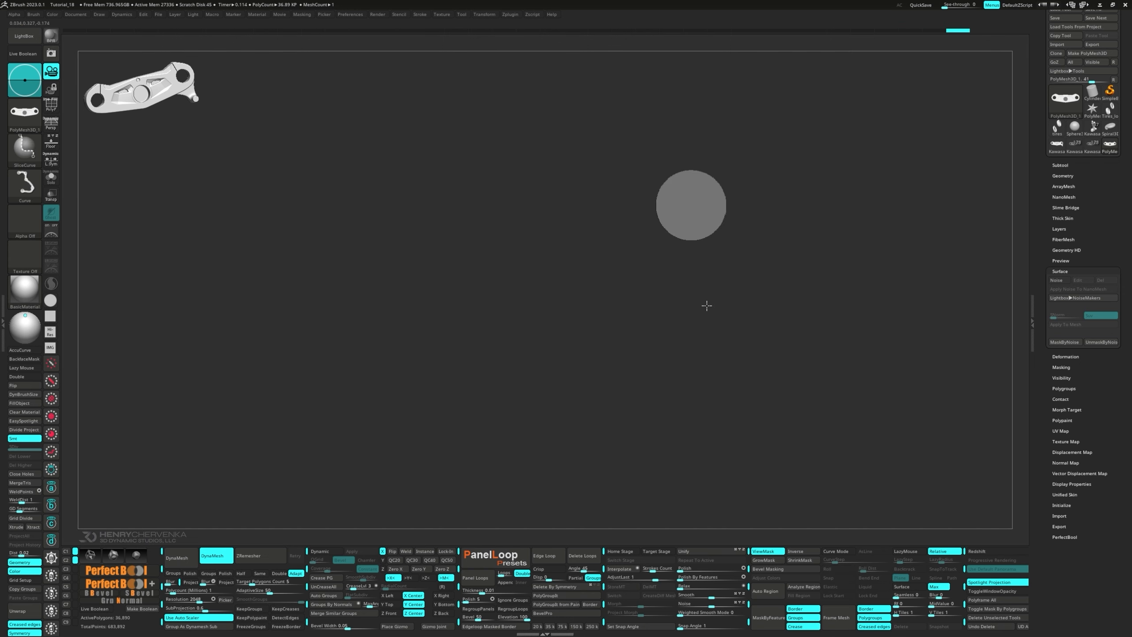
ctrl+shift+click(707, 306)
ctrl+click(706, 304)
mouse_move(702, 256)
alt+right_down()
mouse_move(723, 300)
mouse_move(556, 269)
alt+right_up()
key(shift+f)
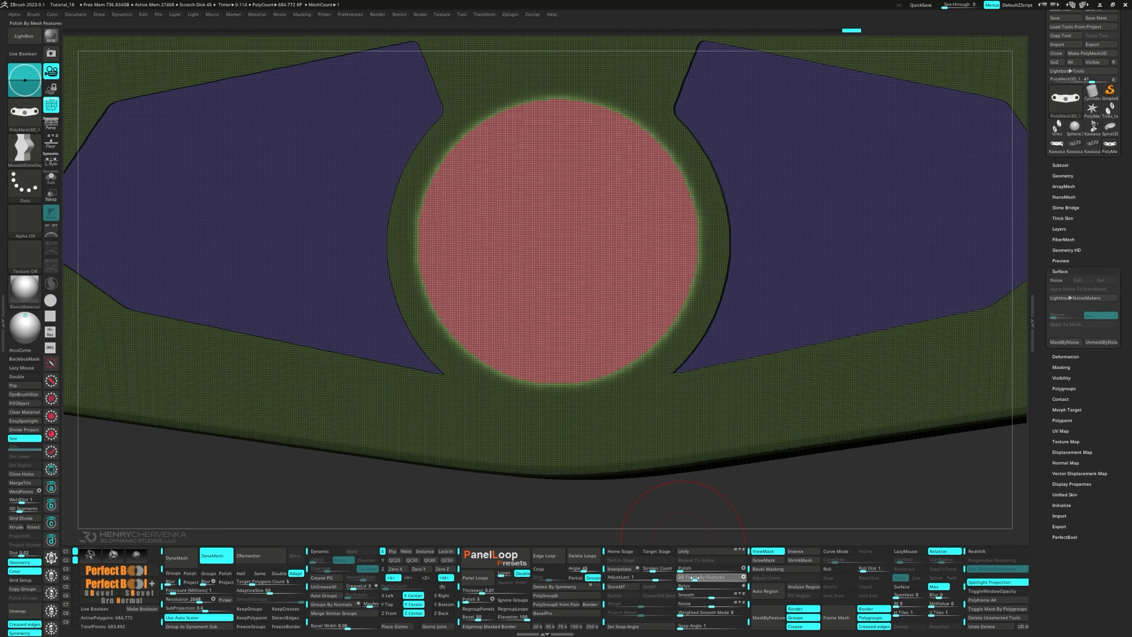
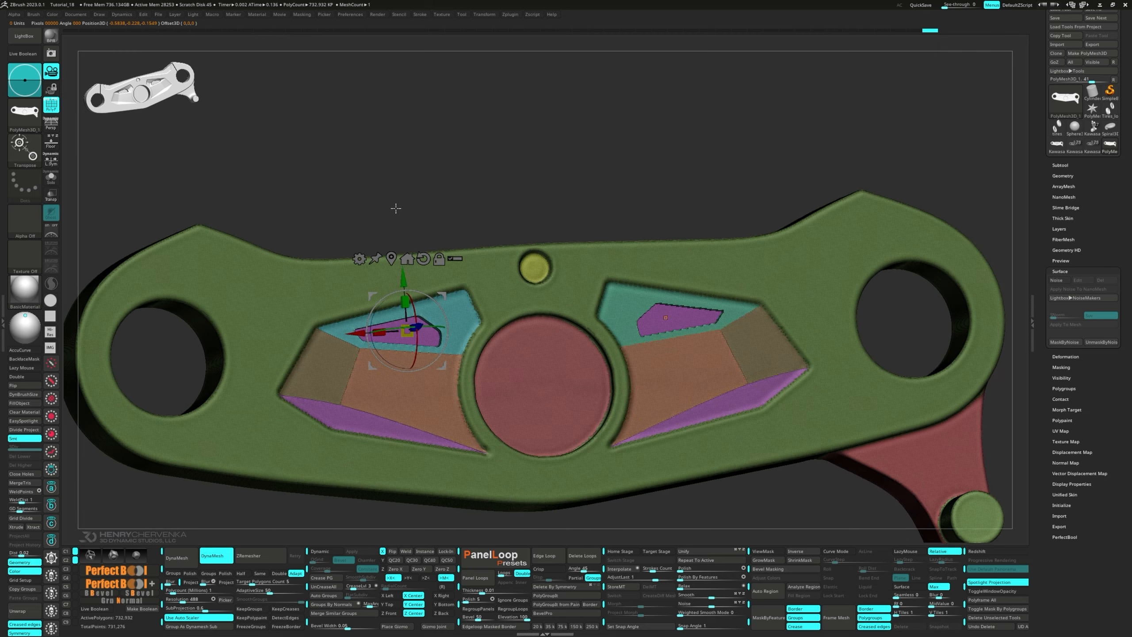
Return to Draw mode, hide the polyframe, and recall custom view 1.
key(q)
mouse_move(477, 296)
ctrl+right_down()
mouse_move(442, 265)
mouse_move(443, 283)
ctrl+right_up()
key(shift+f)
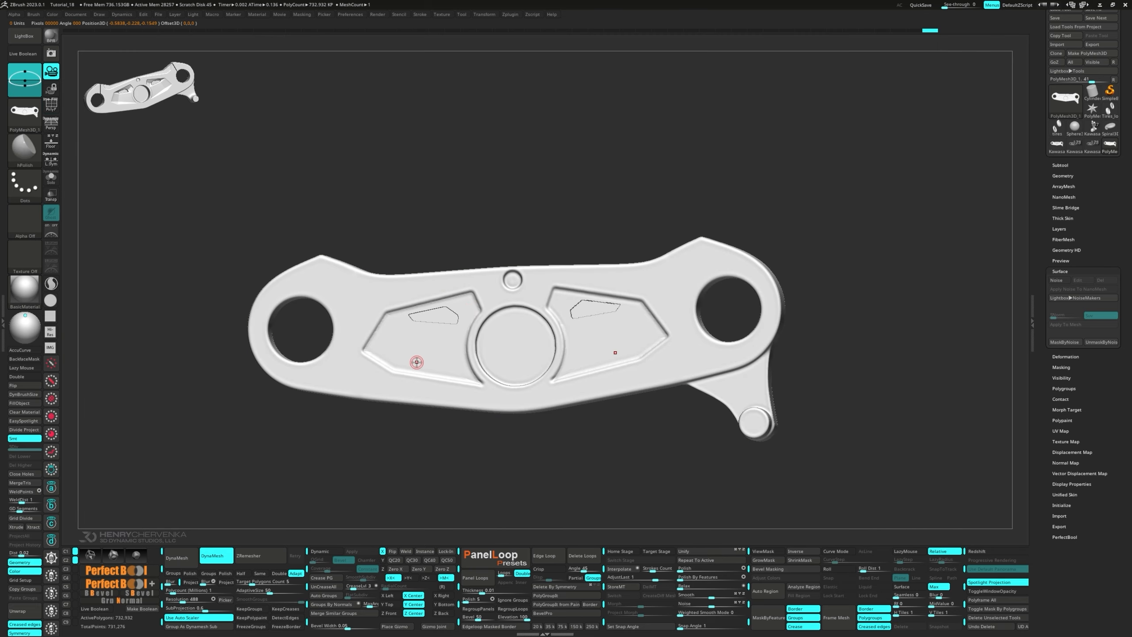
right_drag(432, 360, 402, 352)
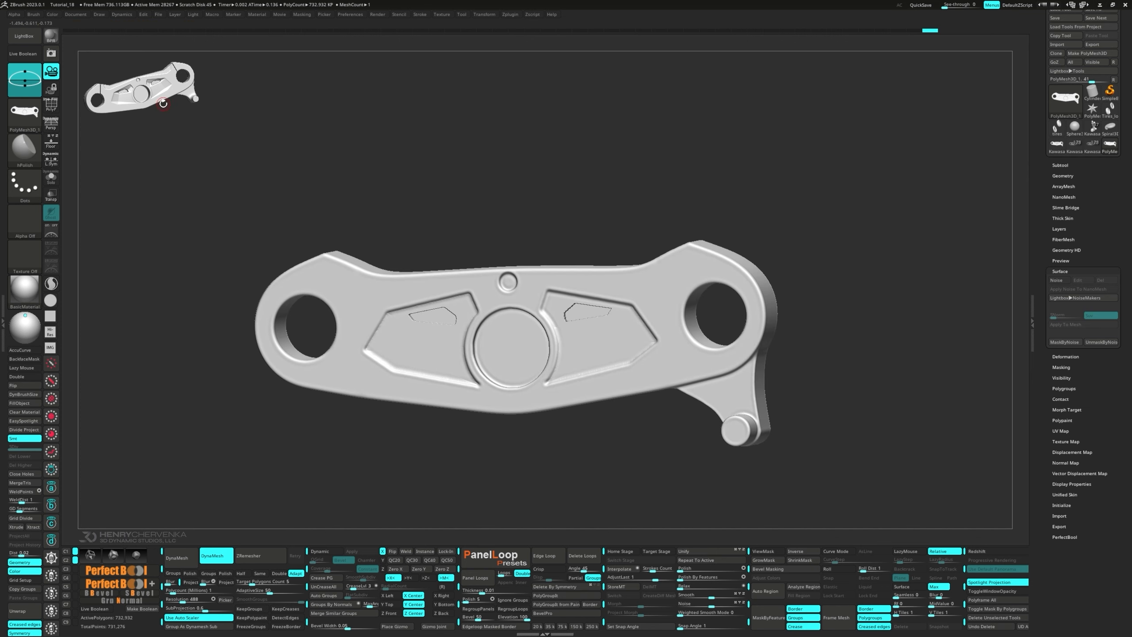
shift+right_drag(403, 233, 426, 244)
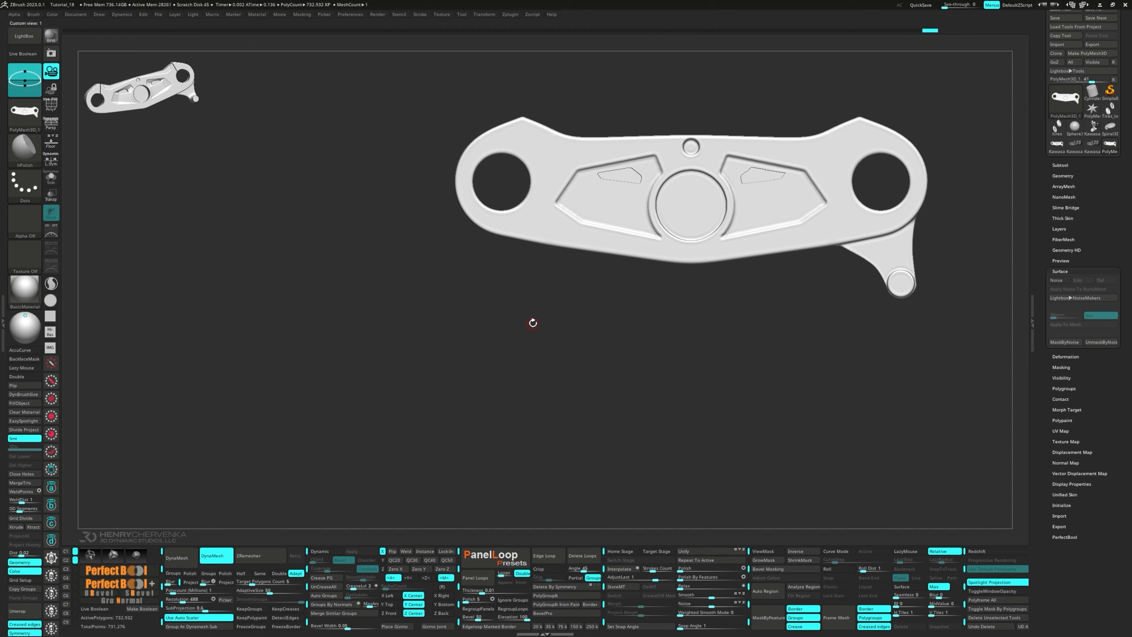
Insert mirrored cubes on the arm's two shoulders beside the large mounting holes.
drag(526, 145, 545, 144)
key(w)
click(478, 72)
click(553, 73)
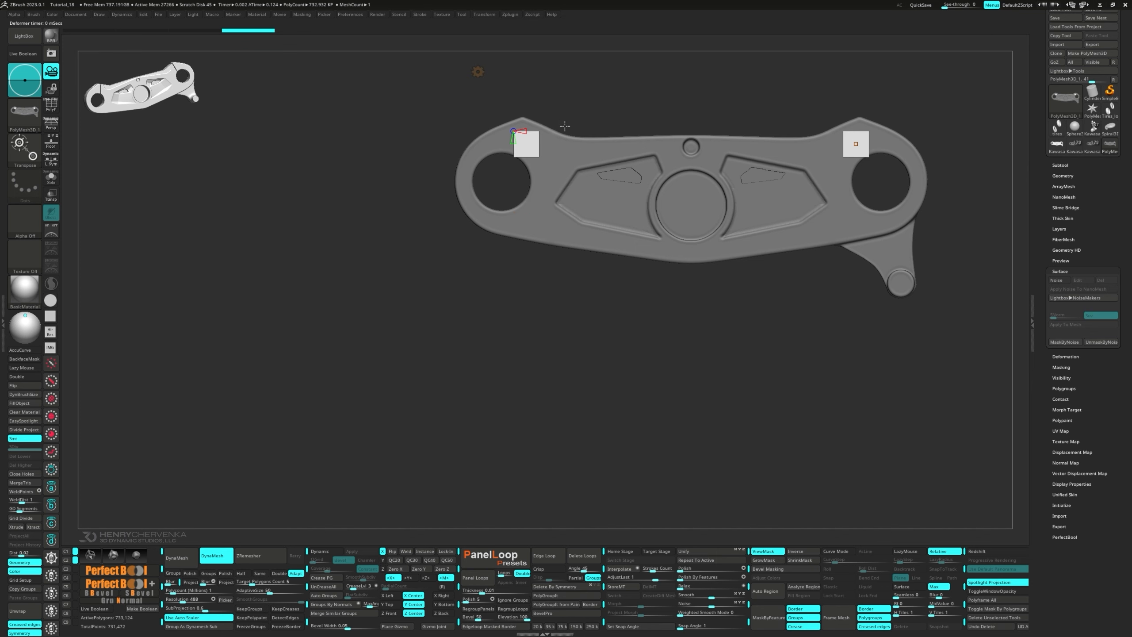
Show the polyframe and reduce the inserted cubes' divisions until each is a plain box.
key(shift+f)
mouse_move(520, 133)
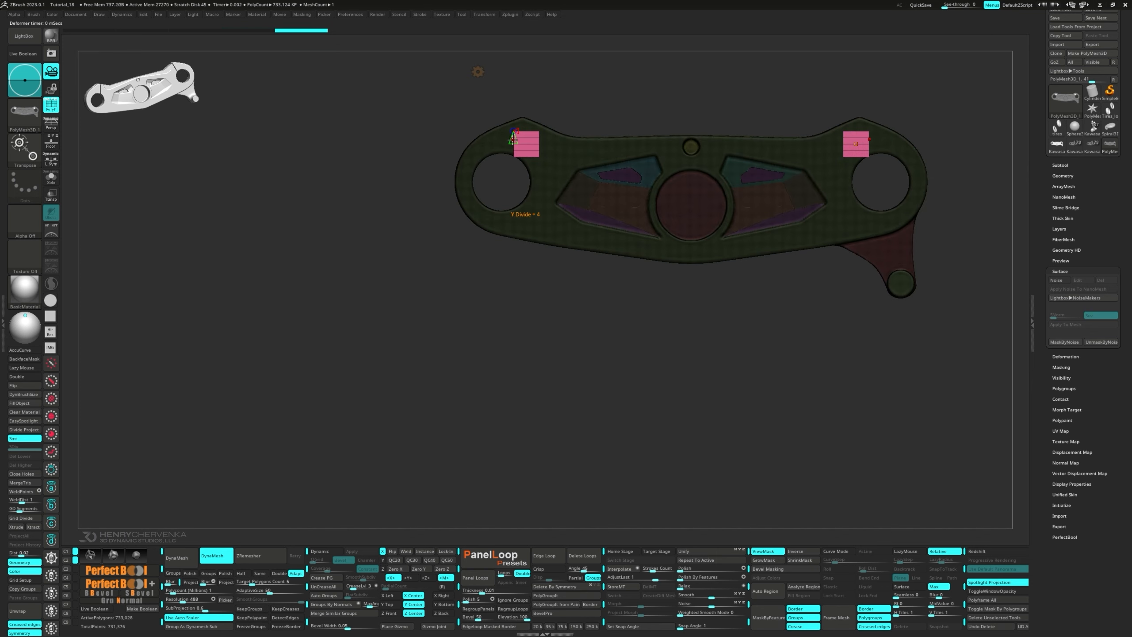
drag(514, 140, 519, 148)
right_drag(519, 148, 537, 154)
drag(511, 131, 542, 159)
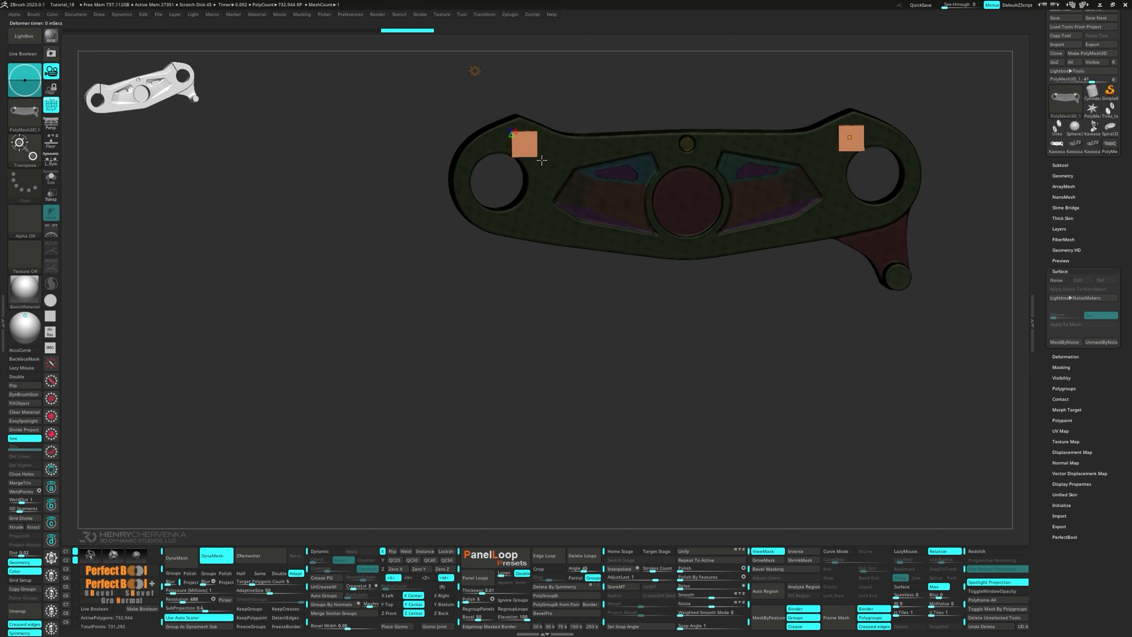
Shape the cubes into thin tilted slabs cutting across the shoulders into the mounting holes, using local symmetry, and clear the mask.
shift+right_drag(542, 160, 541, 161)
key(w)
drag(551, 174, 538, 184)
drag(534, 115, 542, 93)
key(ctrl+z)
click(55, 164)
drag(496, 132, 519, 142)
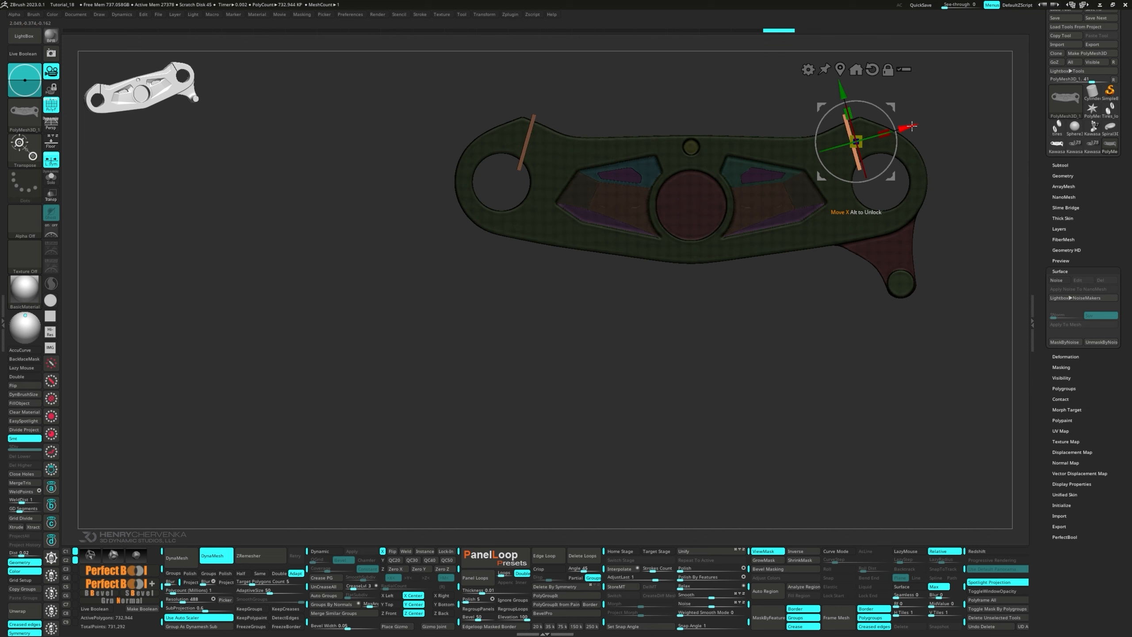
drag(909, 127, 921, 123)
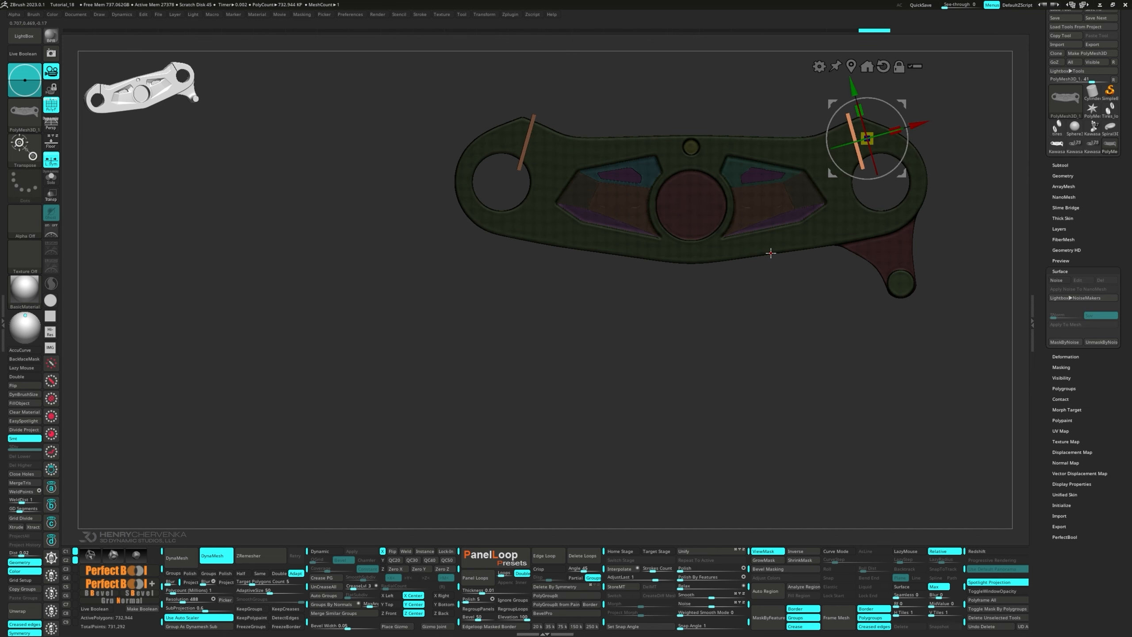
ctrl+drag(387, 218, 428, 241)
alt+drag(447, 240, 209, 383)
drag(210, 383, 235, 363)
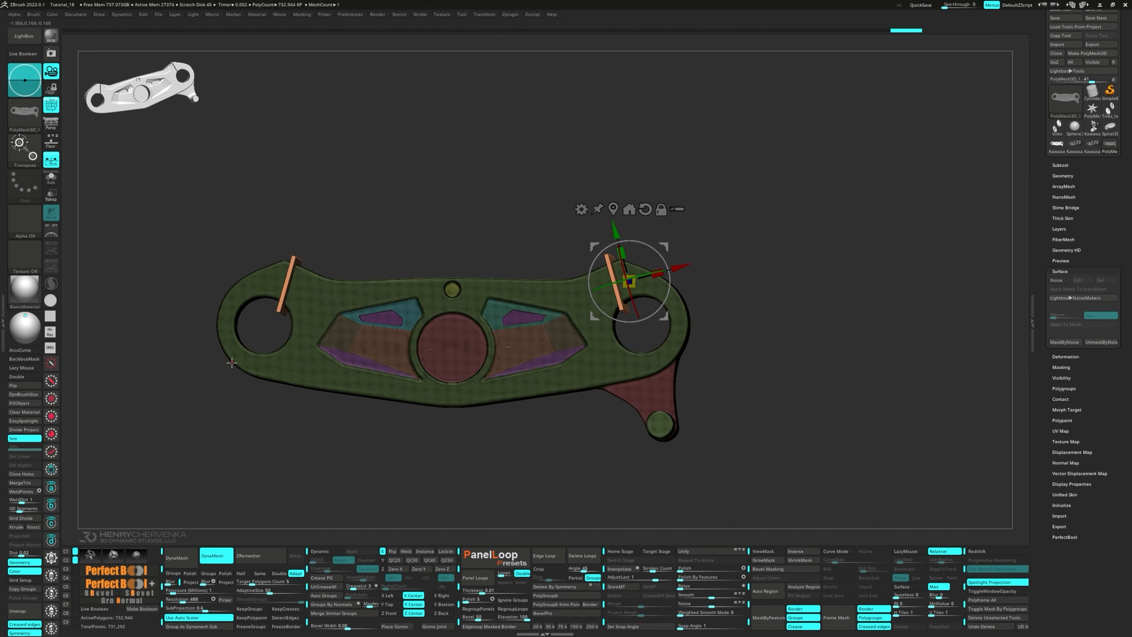
Isolate the slabs, group them as DynaMesh Sub, and re-DynaMesh the whole arm to cut a slot at each mounting hole.
key(q)
drag(334, 261, 344, 271)
ctrl+shift+click(341, 268)
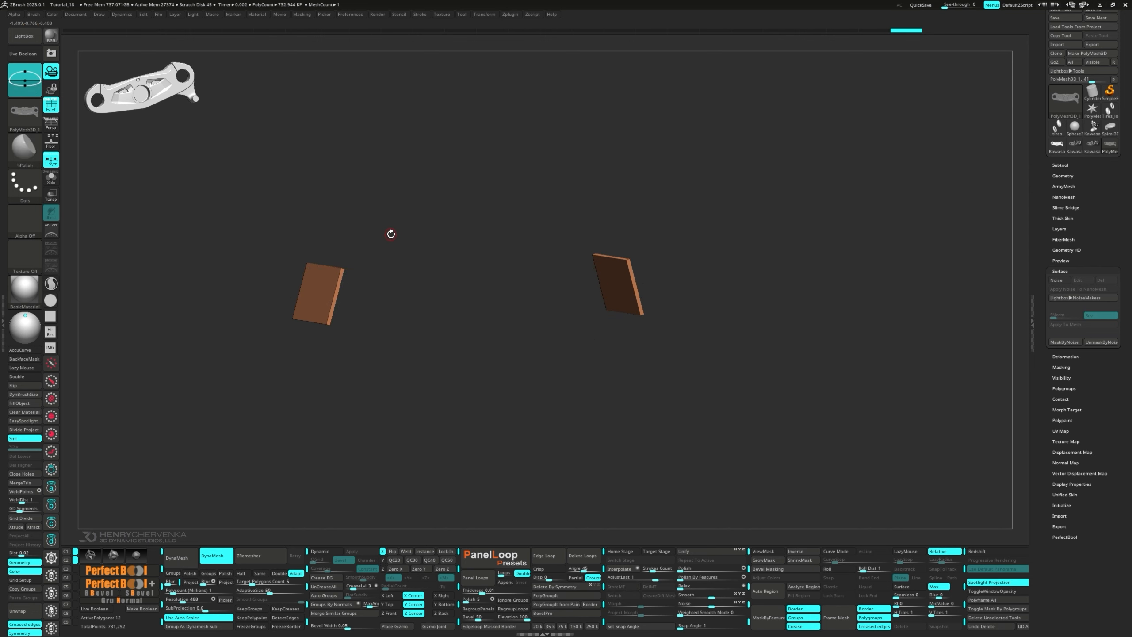
click(191, 627)
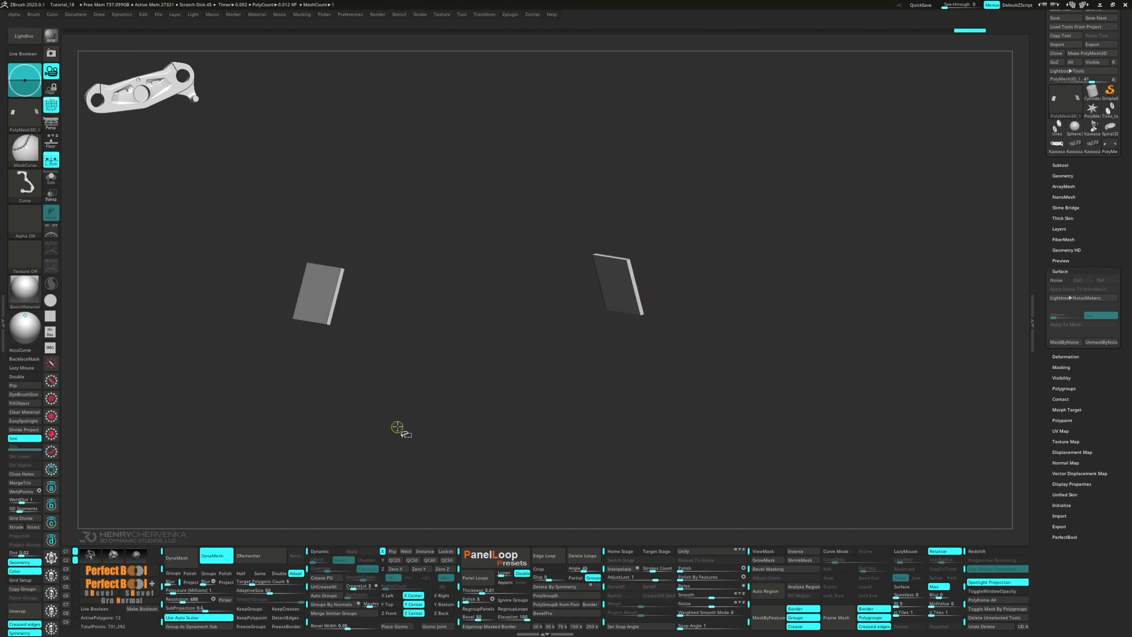
ctrl+shift+click(384, 441)
mouse_move(285, 428)
ctrl+mouse_down()
mouse_move(335, 474)
mouse_move(490, 464)
ctrl+mouse_up()
key(shift+f)
Insert mirrored cylinders at the slotted shoulders, shape and orient them as thin rods entering the clamp ends, and show the polyframe.
key(w)
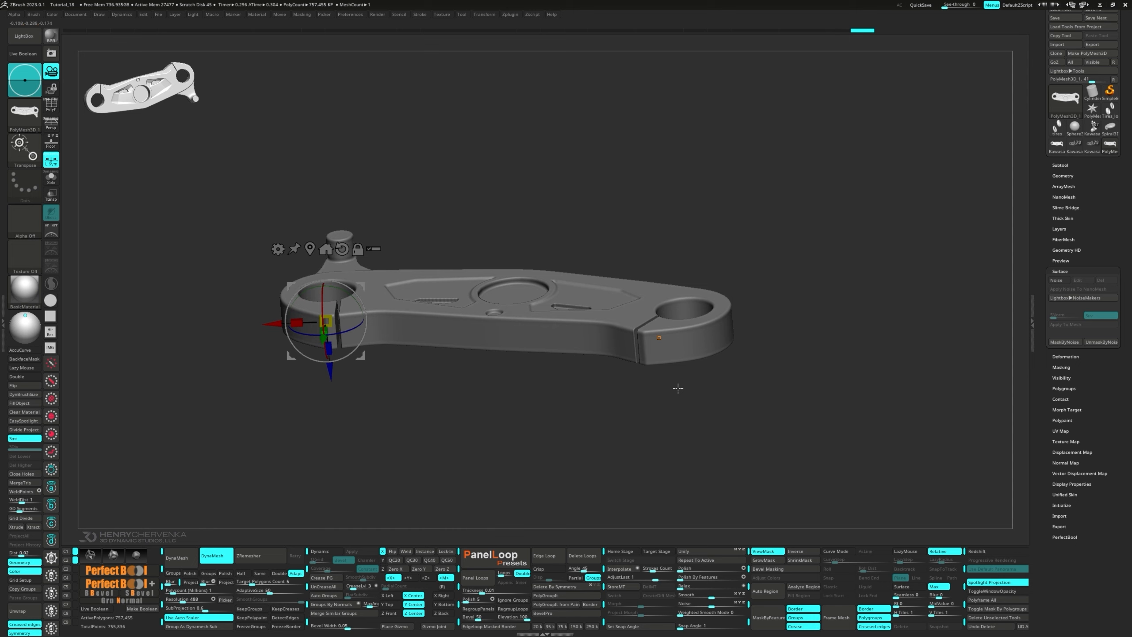
drag(678, 389, 704, 322)
click(610, 276)
drag(776, 392, 731, 339)
drag(682, 310, 711, 304)
drag(731, 263, 738, 305)
shift+drag(749, 308, 702, 275)
drag(733, 281, 742, 379)
alt+drag(742, 379, 704, 392)
key(shift+f)
drag(758, 356, 752, 416)
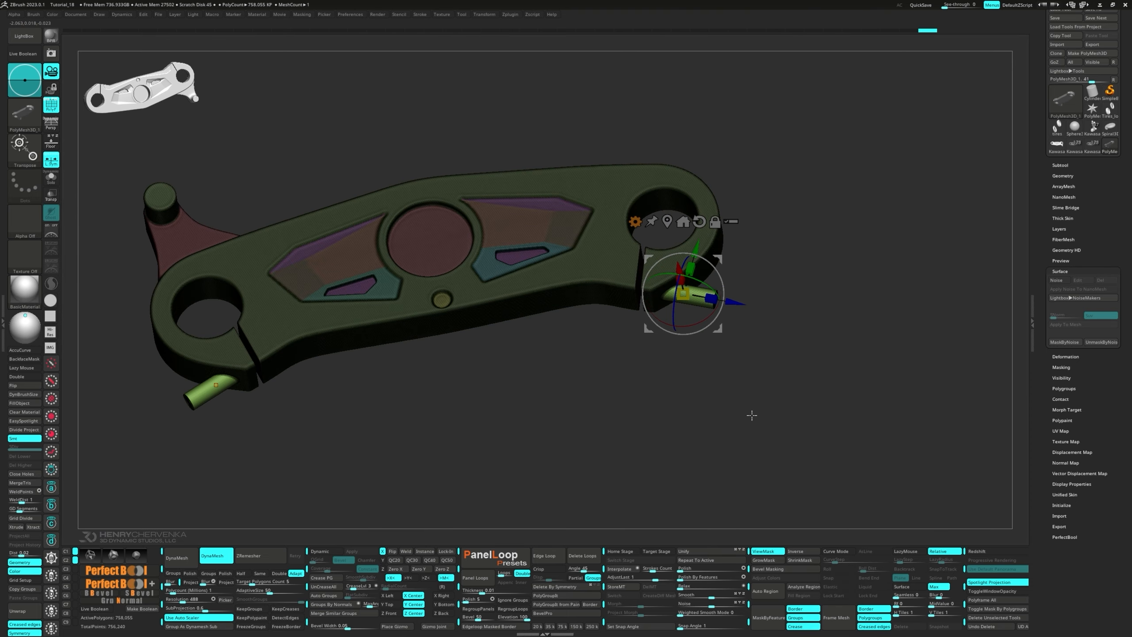
Group the two rods as DynaMesh Sub, re-DynaMesh the arm to cut the bolt holes, and hide the polyframe.
ctrl+shift+click(715, 303)
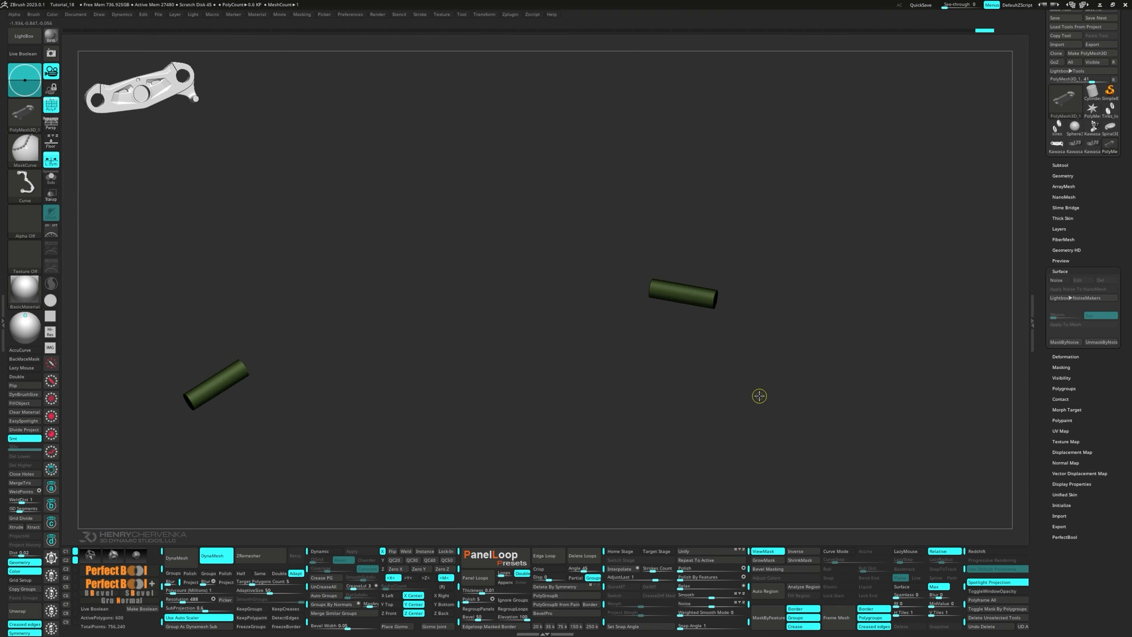
click(225, 628)
ctrl+shift+click(401, 446)
mouse_move(392, 415)
mouse_down()
mouse_move(445, 513)
mouse_move(474, 388)
mouse_move(394, 341)
mouse_up()
key(f)
key(ctrl+z)
ctrl+shift+click(358, 285)
ctrl+shift+click(278, 346)
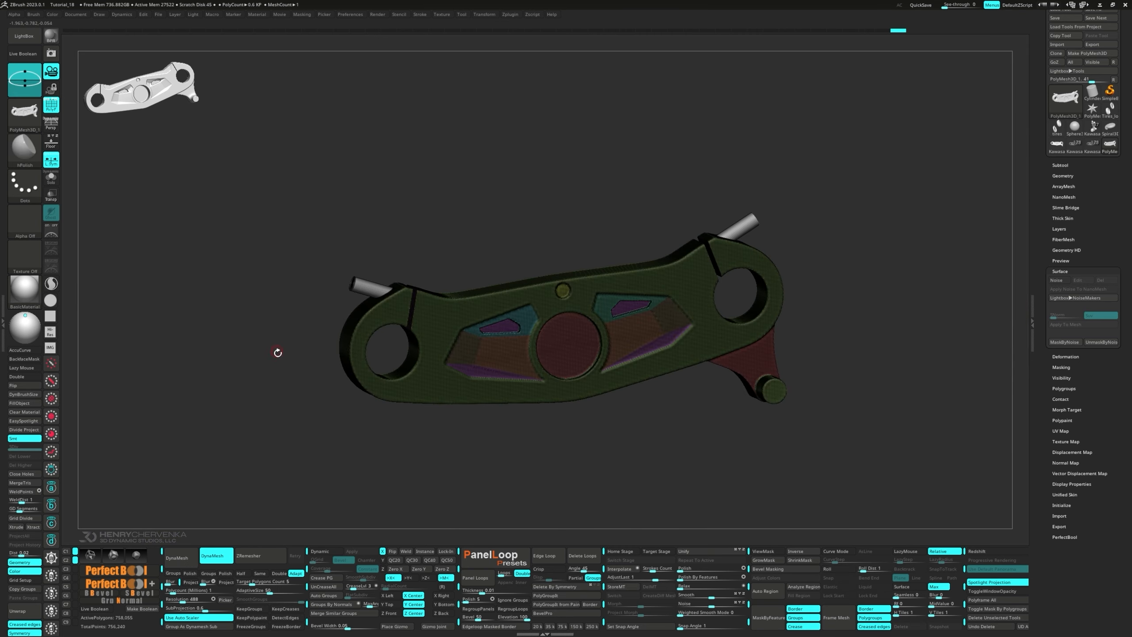
ctrl+drag(295, 398, 321, 429)
key(shift+f)
drag(401, 437, 498, 368)
mouse_move(499, 499)
alt+mouse_down()
mouse_move(520, 384)
mouse_move(525, 246)
alt+mouse_up()
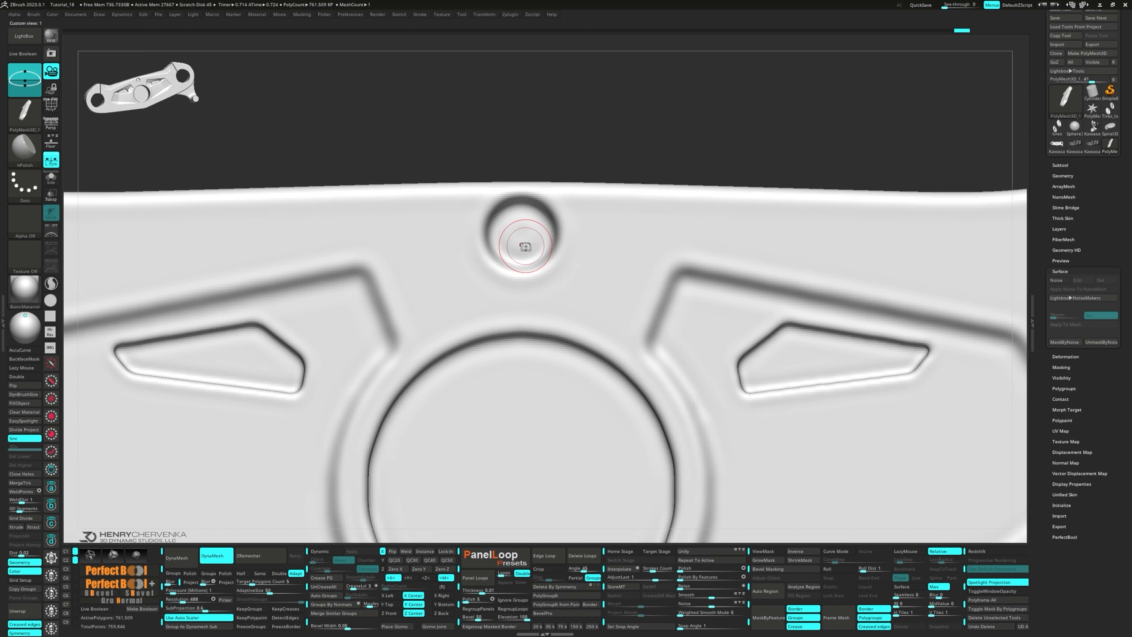
key(space)
click(621, 267)
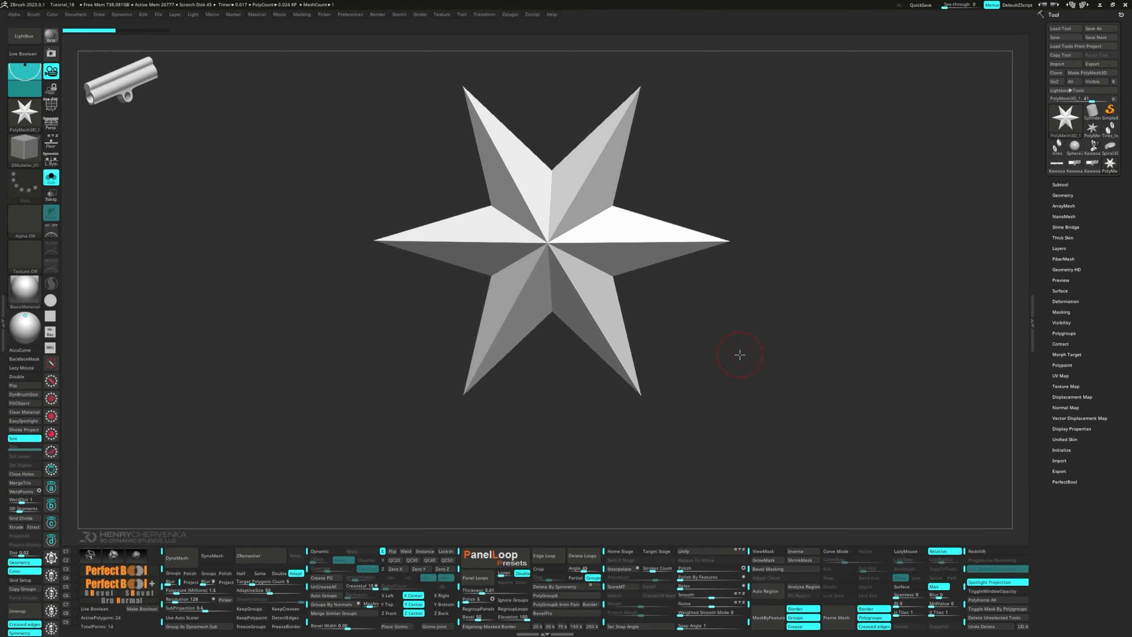
Replace the star with a Cylinder 3D, turn on dynamic subdivision, and stretch the cylinder along Z into a long bar.
key(w)
click(505, 163)
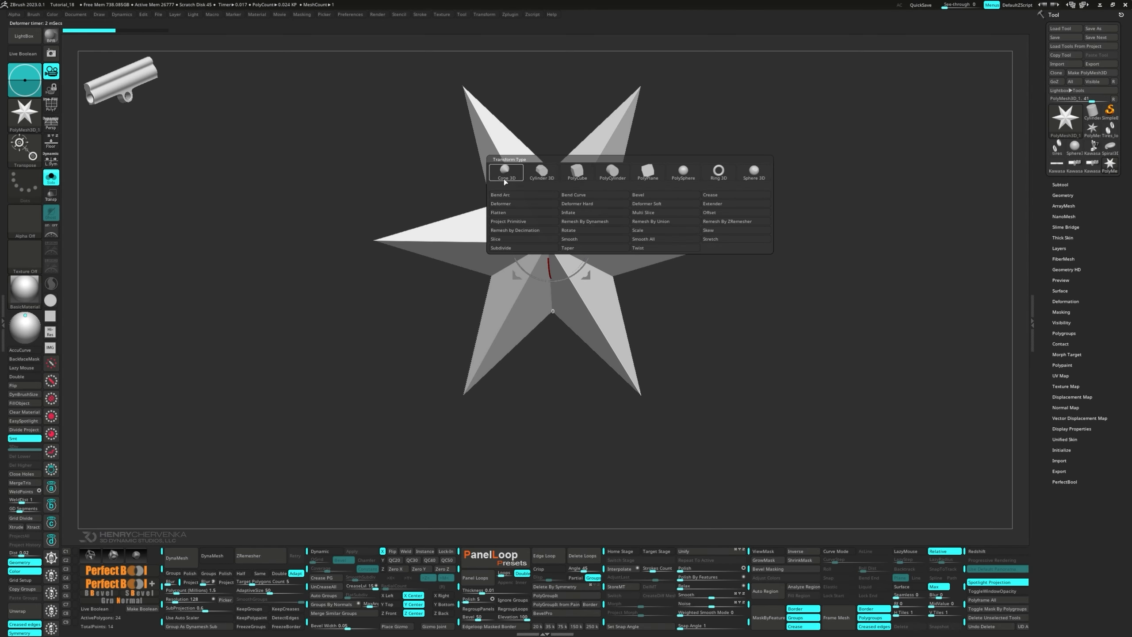
click(539, 172)
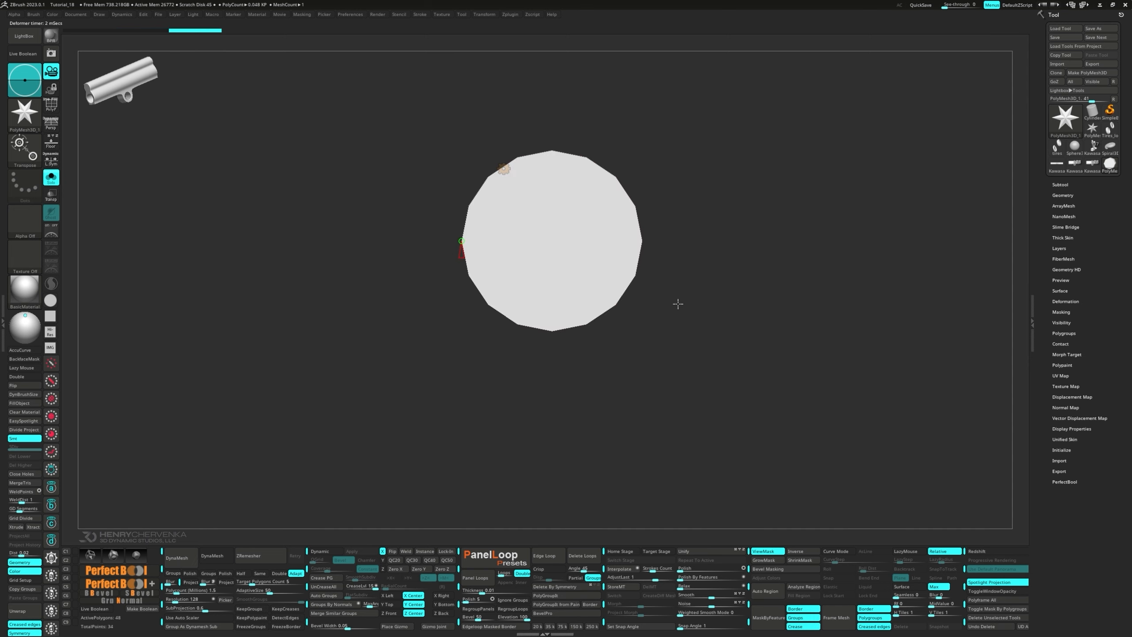
key(d)
shift+drag(715, 306, 823, 249)
key(w)
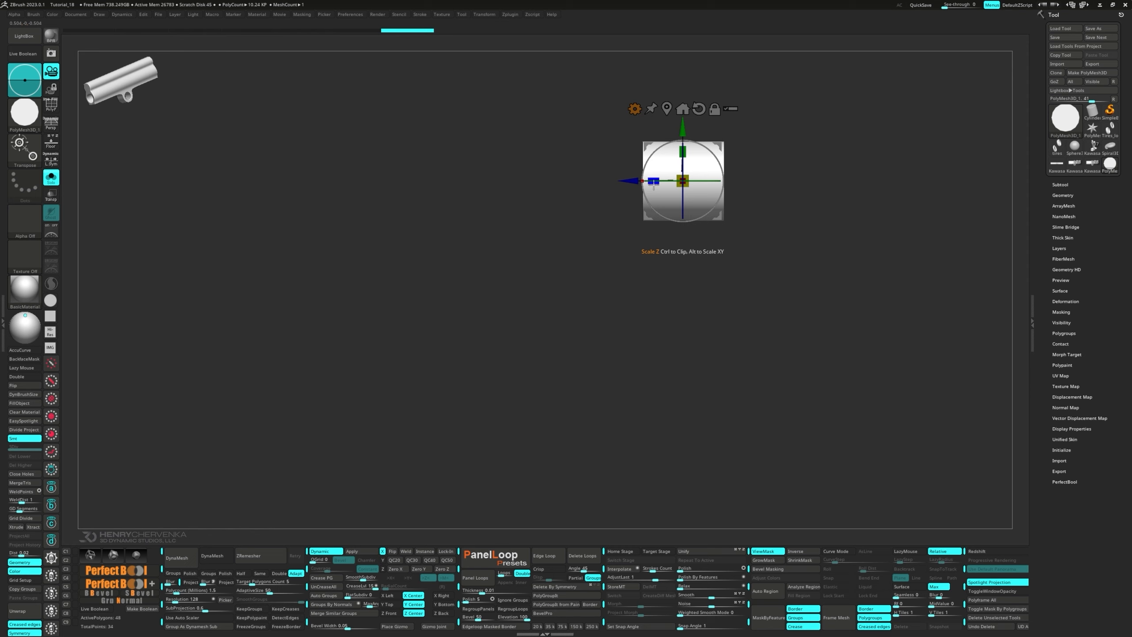
drag(654, 180, 326, 202)
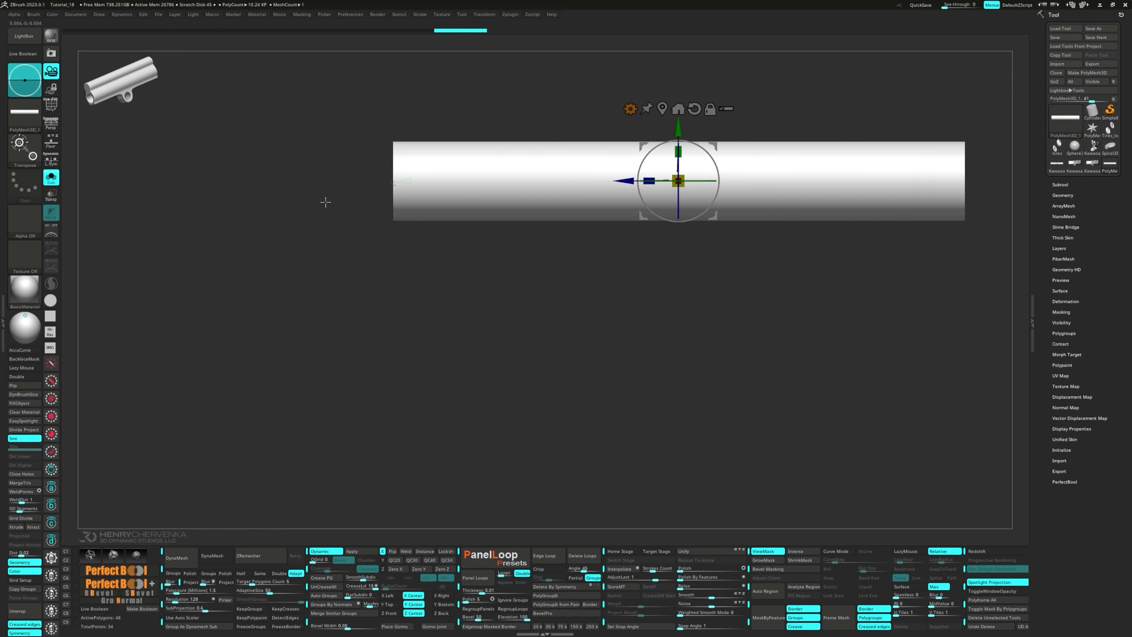
Duplicate the bar above the original, scale the copy's diameter to about 0.54, and clear the mask.
ctrl+drag(679, 130, 770, 109)
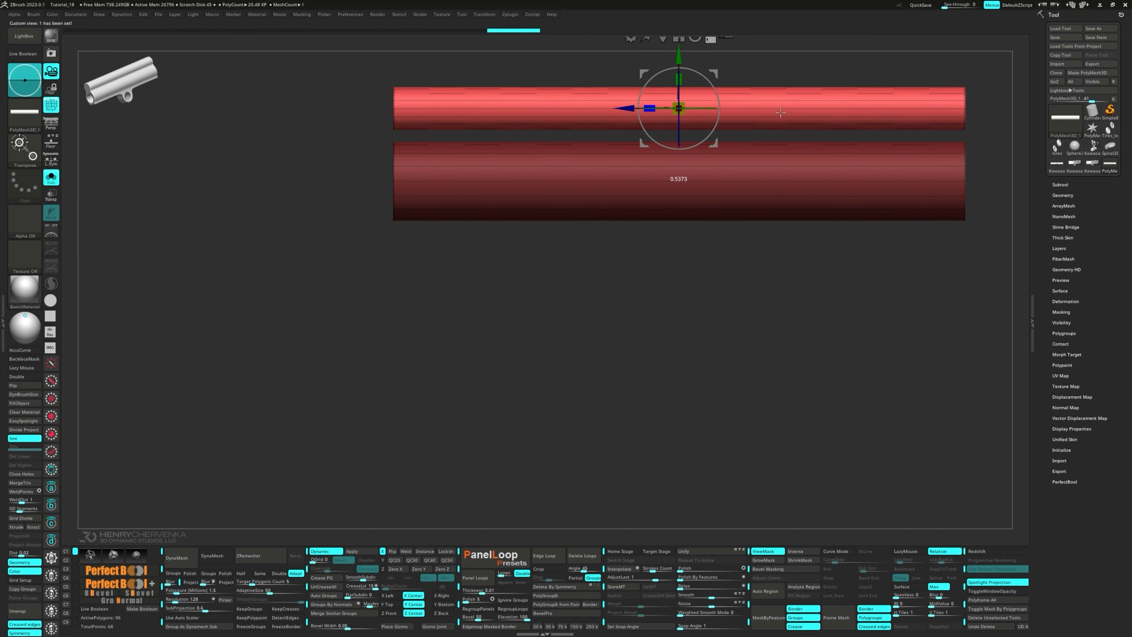
mouse_move(375, 158)
mouse_down()
mouse_move(416, 170)
mouse_move(343, 177)
mouse_up()
ctrl+drag(328, 248, 346, 263)
Bridge the facing edges of the two cylinders with ZModeler along their full length.
key(q)
ctrl+right_drag(539, 196, 517, 201)
alt+right_drag(517, 200, 427, 194)
key(ctrl+z)
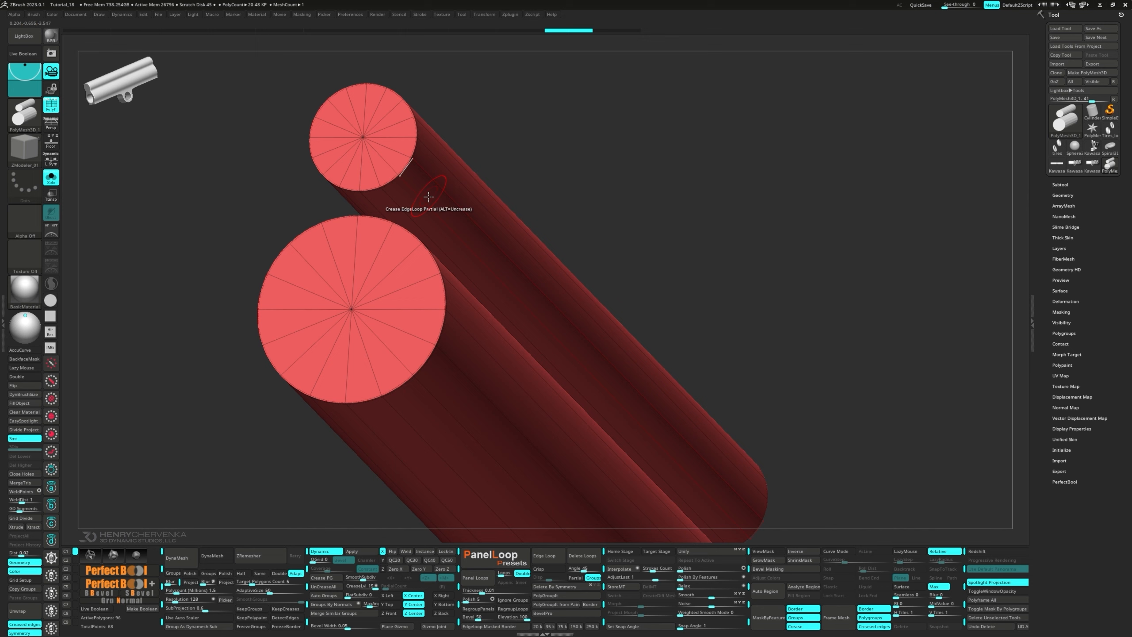
right_drag(455, 233, 388, 241)
drag(513, 268, 514, 287)
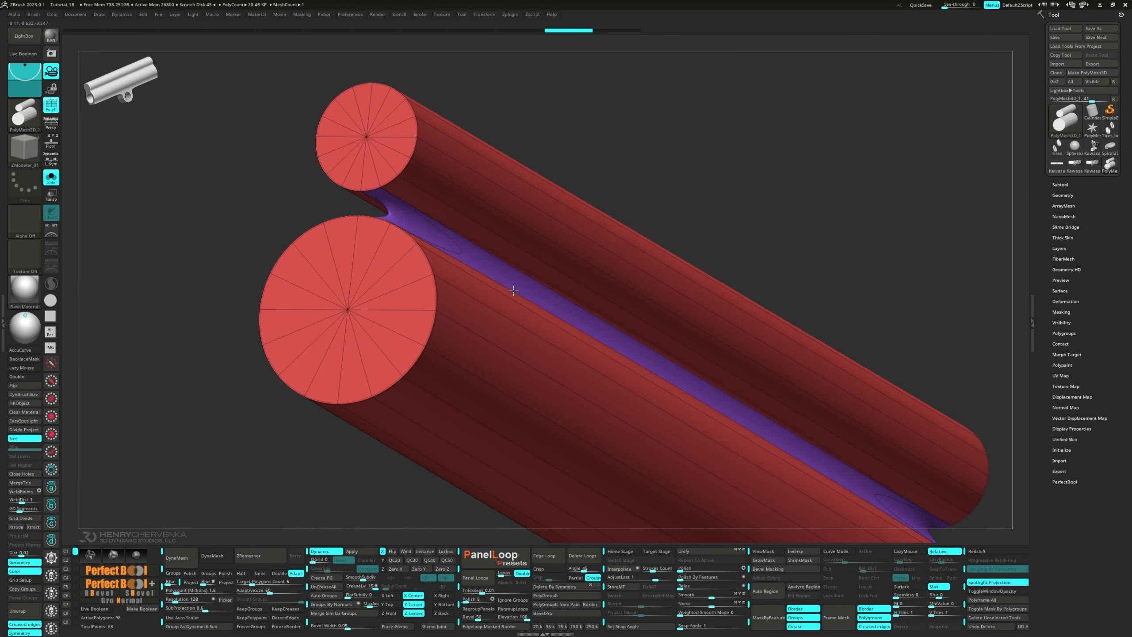
right_drag(514, 287, 570, 292)
click(253, 212)
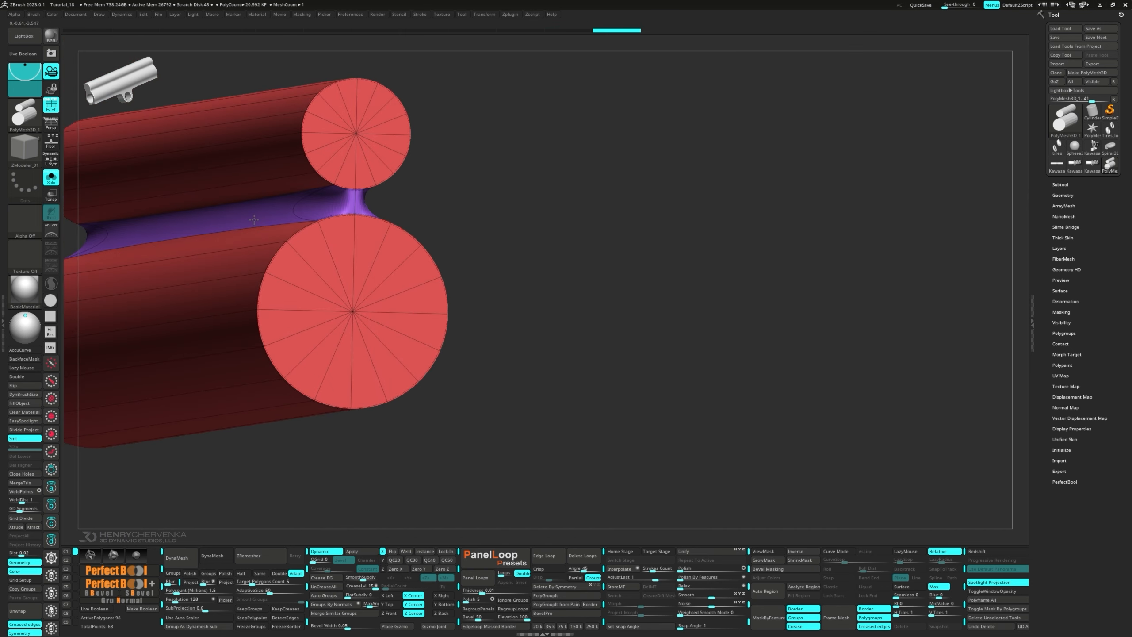
click(315, 227)
ctrl+right_drag(317, 229, 334, 241)
Turn off dynamic subdivision and collapse the extra edges at both ends of the bridge between the cylinders.
key(shift+d)
drag(557, 357, 526, 285)
key(space)
click(267, 252)
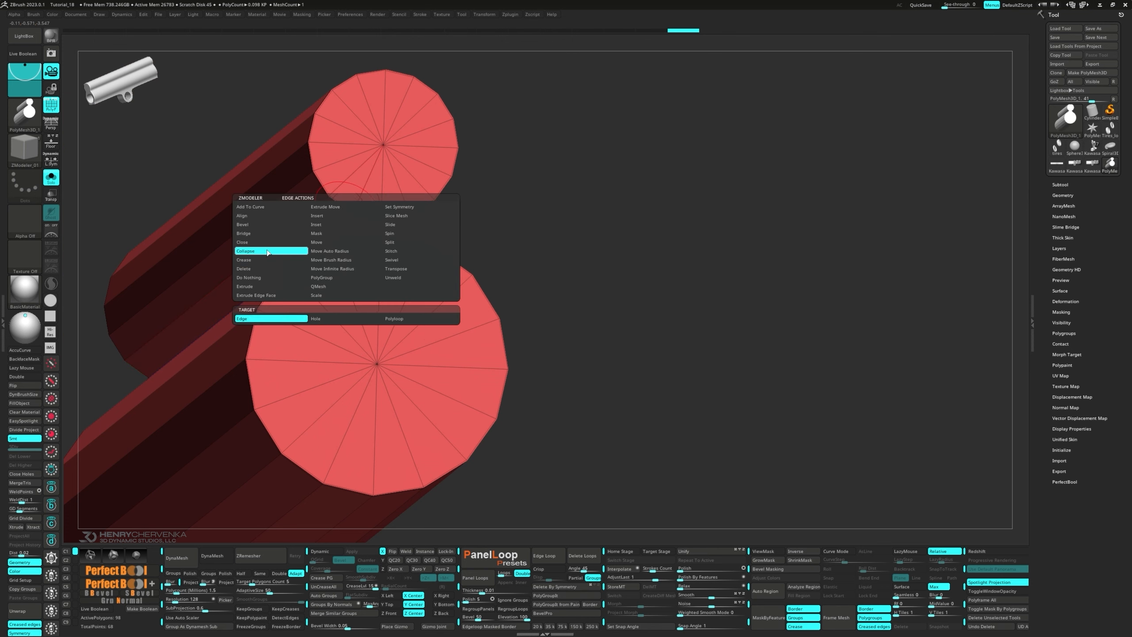
click(384, 222)
click(375, 245)
right_drag(379, 250, 695, 259)
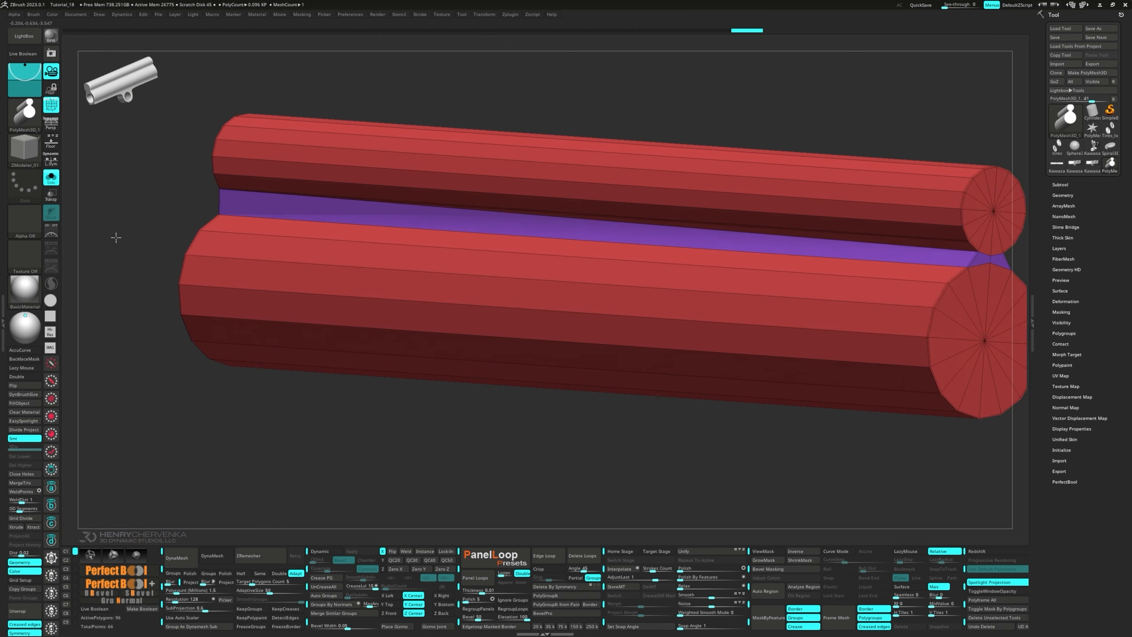
alt+right_drag(943, 254, 532, 230)
click(607, 222)
click(606, 221)
click(650, 225)
Insert an edge loop lengthwise around the middle of the bridge.
right_drag(660, 241, 642, 200)
ctrl+right_drag(641, 201, 642, 267)
key(space)
click(614, 333)
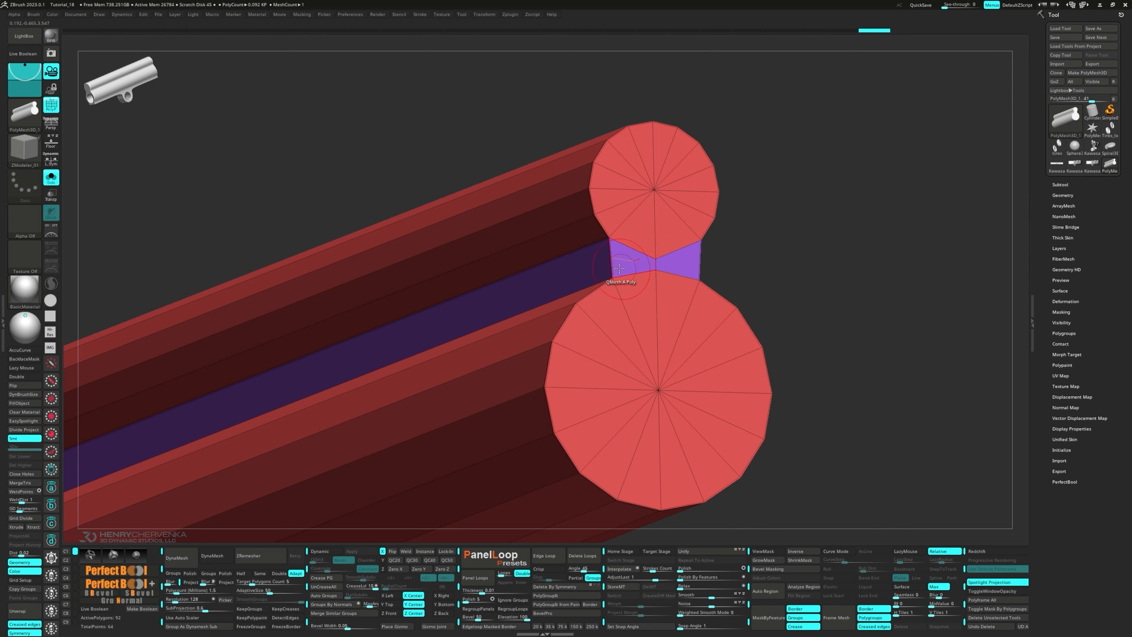
click(612, 263)
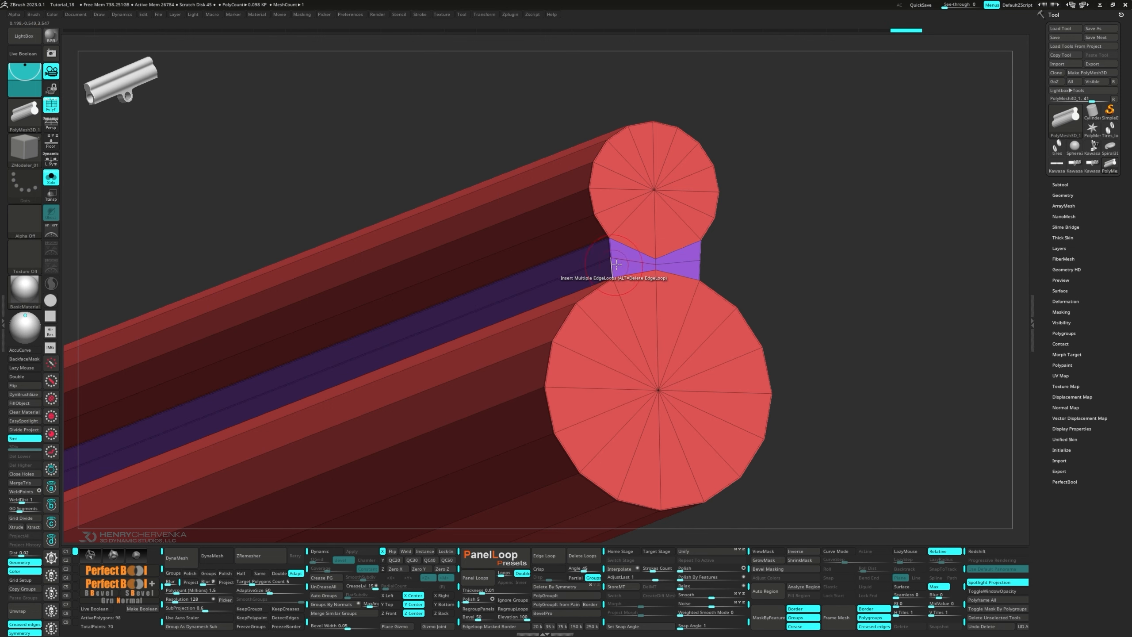
Select the new edge loop with Transpose EdgeLoop Complete, scale it inward to narrow the bridge, and clear the mask.
key(space)
click(687, 314)
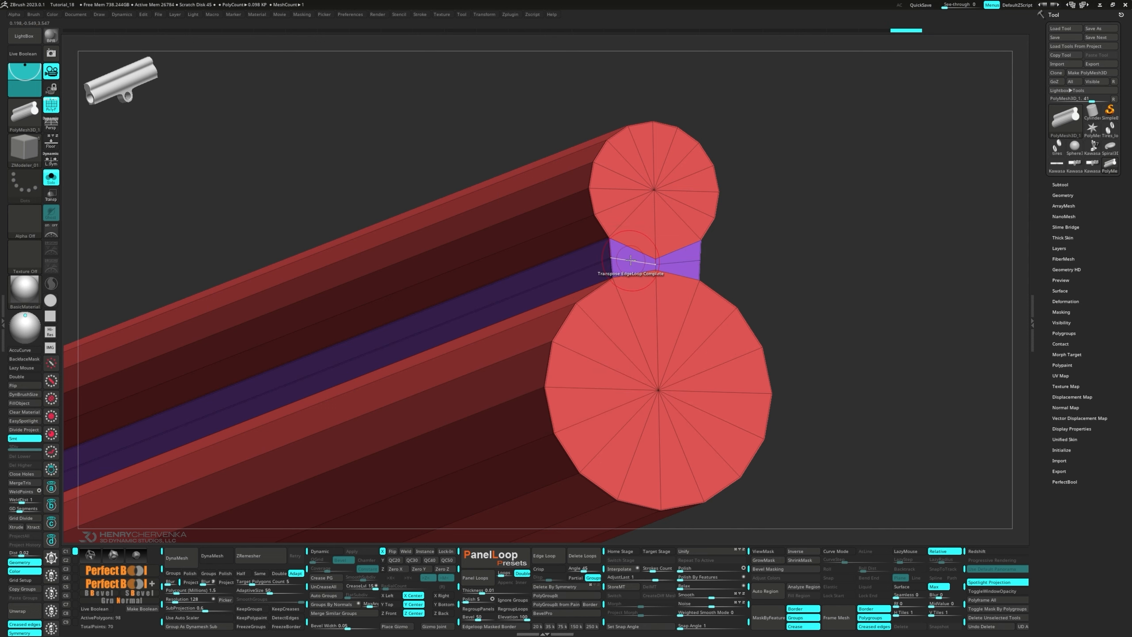
click(642, 263)
click(626, 192)
click(487, 265)
drag(498, 336, 489, 336)
ctrl+drag(557, 482, 602, 508)
Turn dynamic subdivision back on and crease the complete edge loop running along the bridge.
key(d)
right_drag(472, 357, 488, 413)
key(q)
key(space)
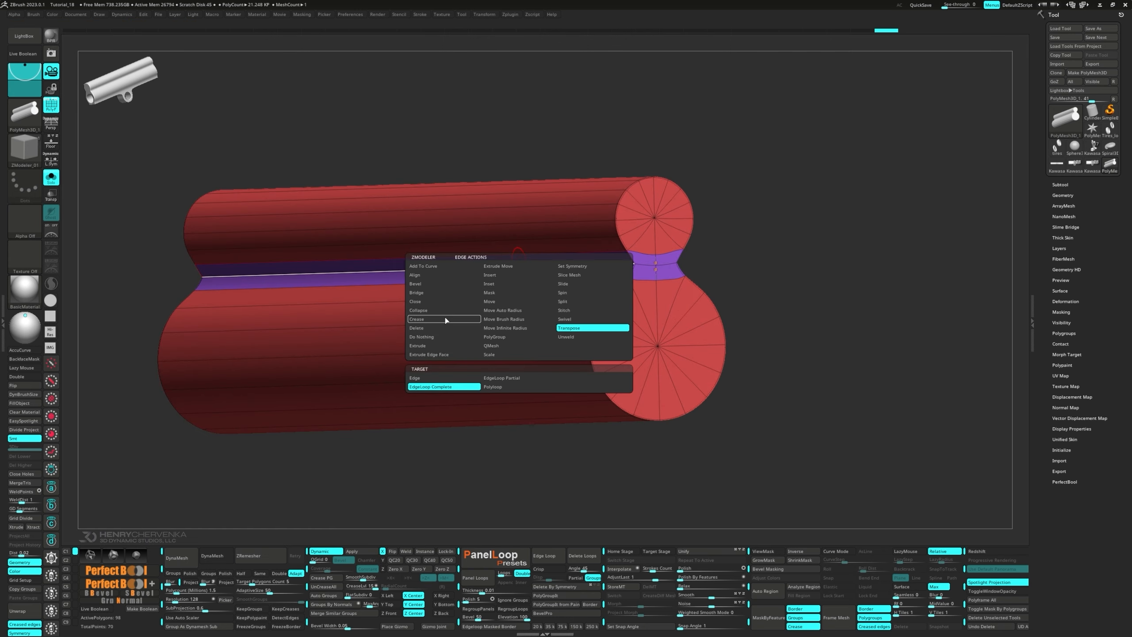
click(445, 320)
click(518, 266)
Turn the model to a straight-on view of the large cylinder and store it as custom view 2.
right_drag(586, 273, 560, 308)
key(shift+f)
alt+right_drag(559, 308, 434, 278)
right_drag(506, 316, 535, 439)
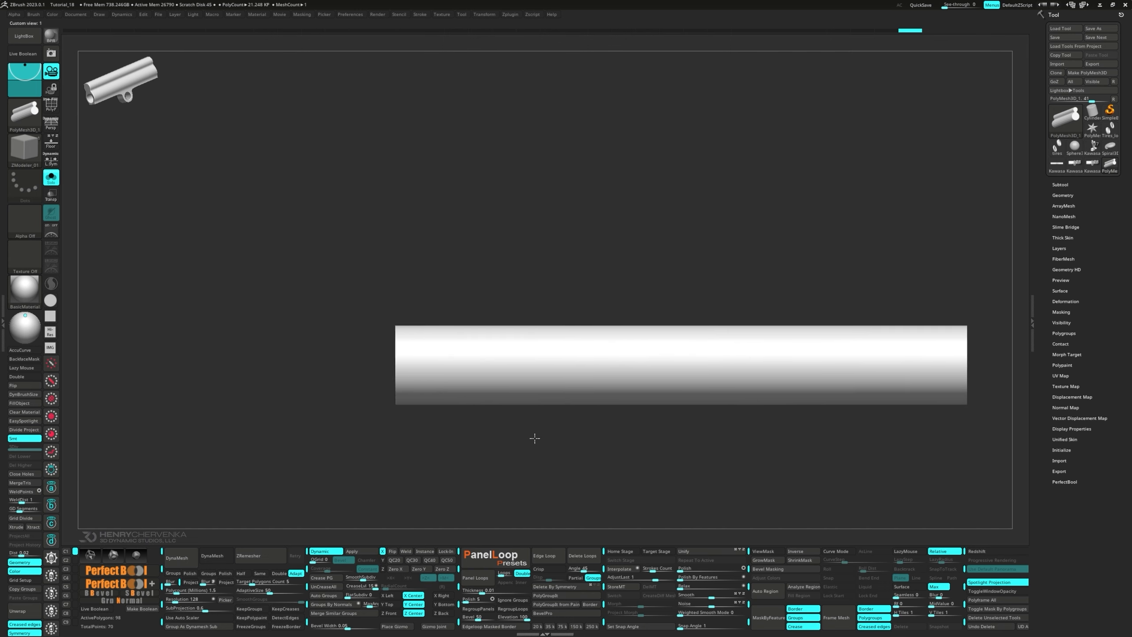
key(shift+f)
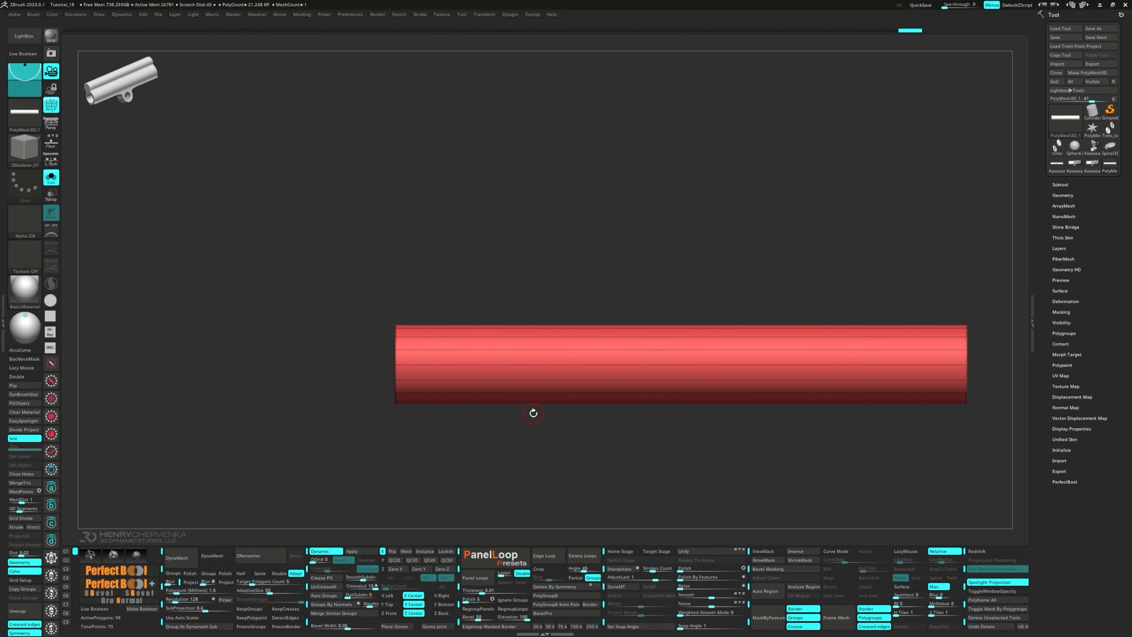
key(ctrl+2)
Select the polygons along the underside of the large cylinder with Transpose, extrude them downward, and flatten them into a straight base.
key(space)
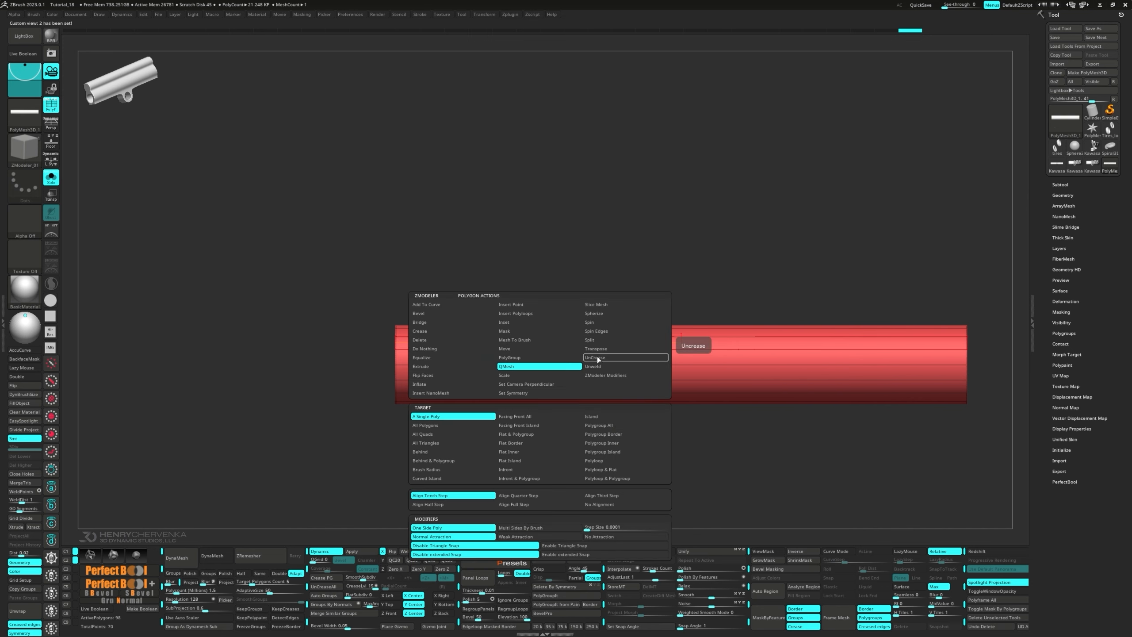
click(599, 359)
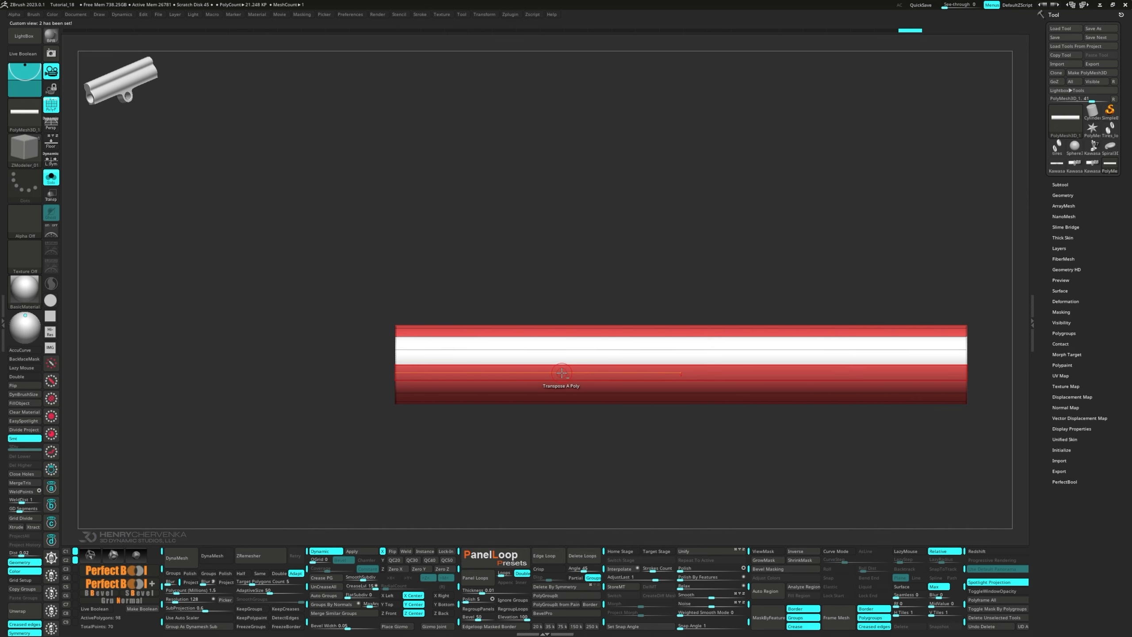
click(580, 371)
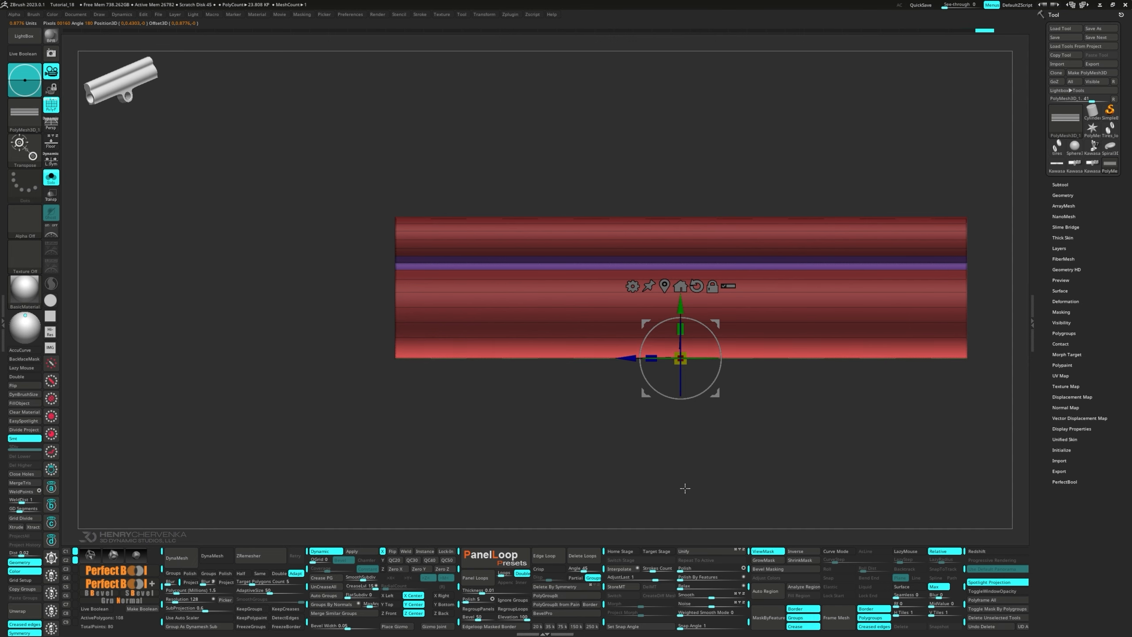
drag(681, 330, 691, 471)
alt+drag(695, 430, 693, 305)
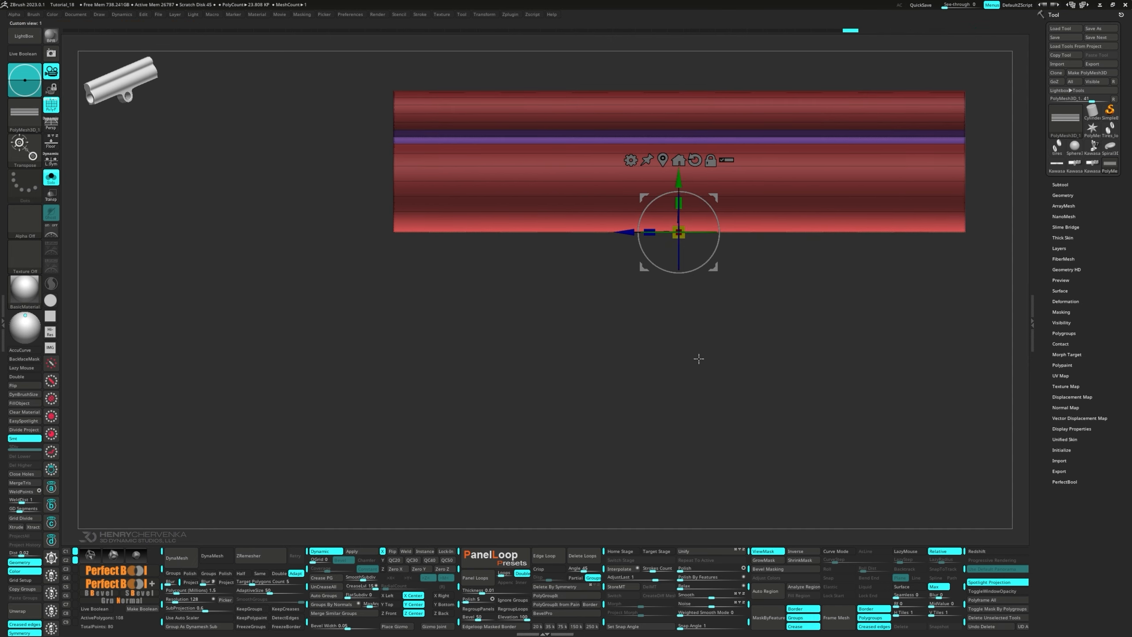
Clear the mask, turn off dynamic subdivision, and assign the whole mesh to a single polygroup.
drag(507, 289, 593, 303)
ctrl+drag(553, 379, 593, 415)
key(q)
key(shift+d)
key(ctrl+w)
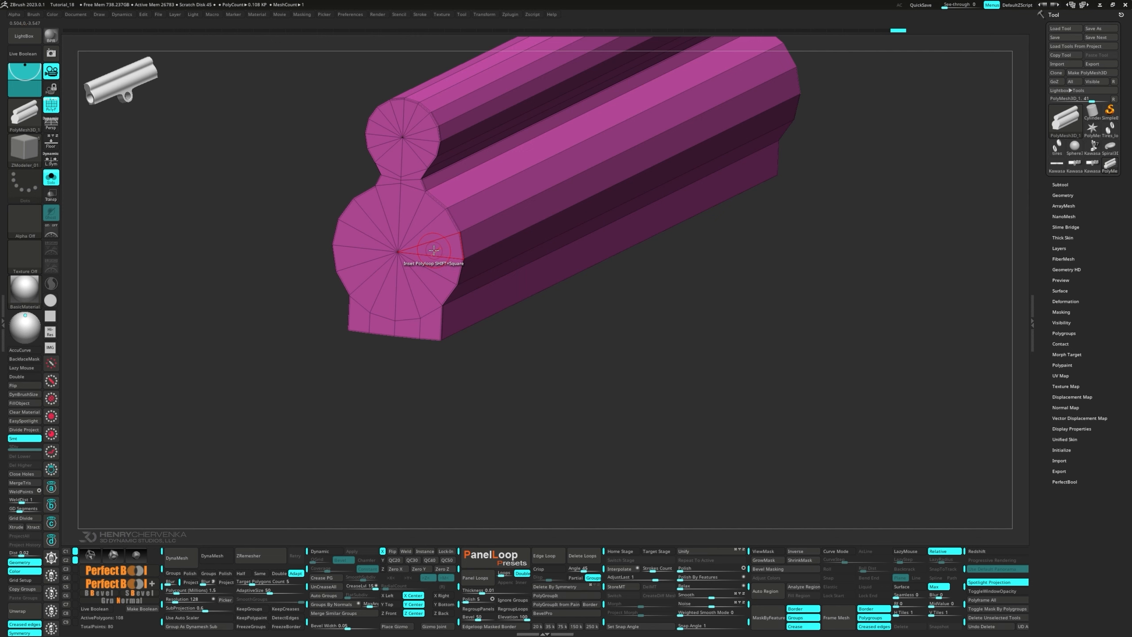
Inset the end caps of the large cylinder, QMesh the inner disc through to hollow it, and turn dynamic subdivision back on.
drag(398, 252, 419, 249)
key(alt)
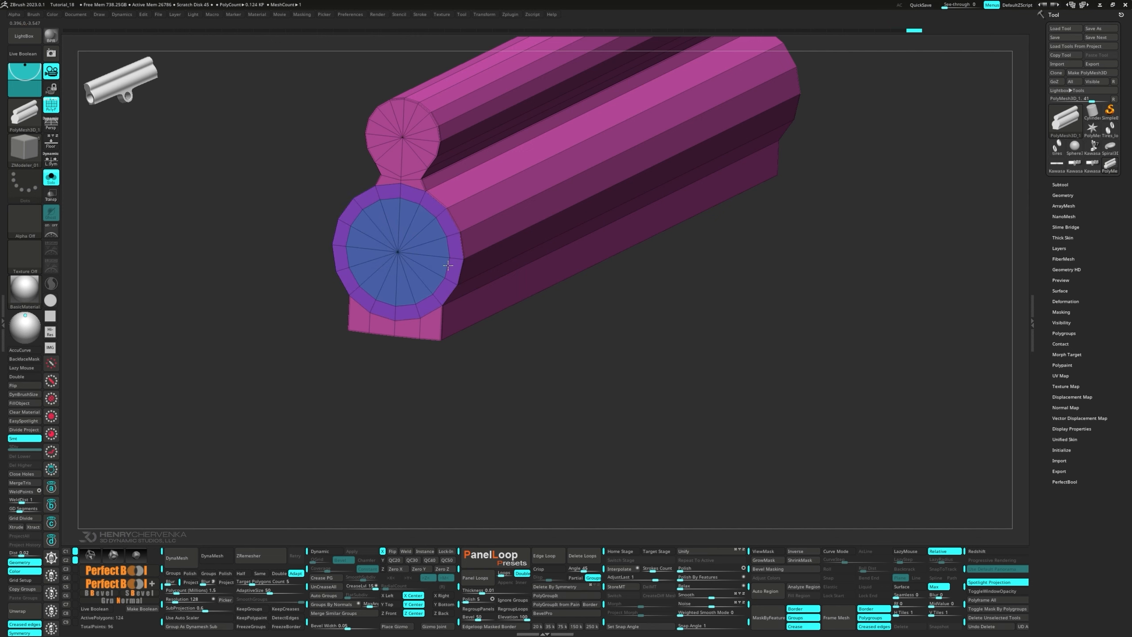
right_drag(557, 267, 629, 265)
drag(659, 257, 673, 257)
ctrl+right_drag(669, 379, 557, 379)
key(d)
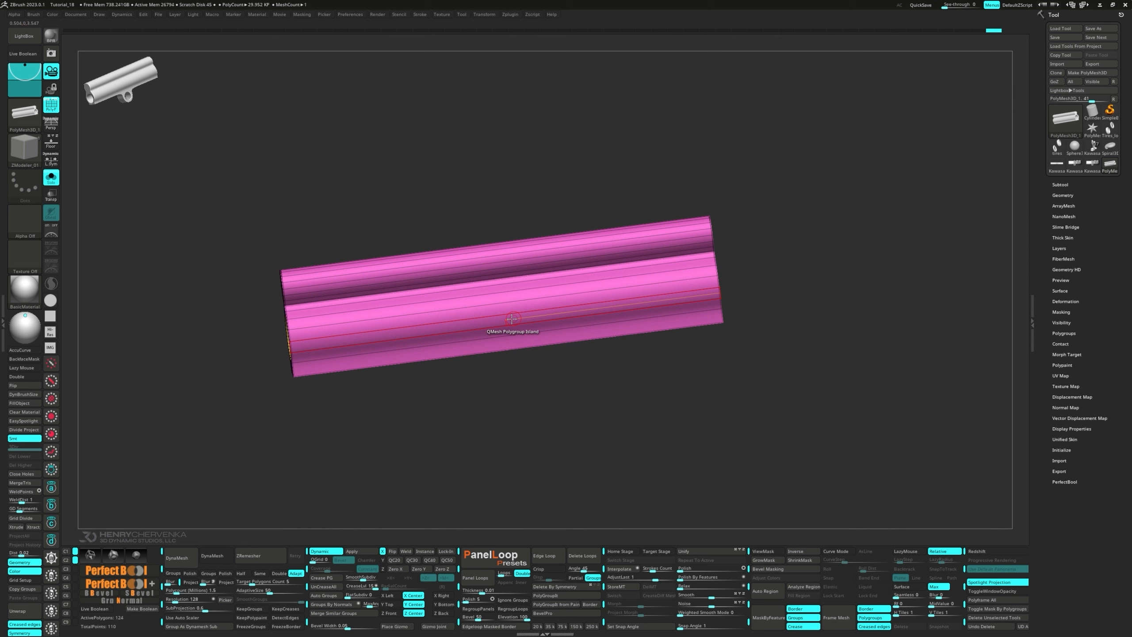
Make the mesh a single polygroup again and insert a Cylinder 3D primitive just below the middle of the body.
right_drag(510, 332, 651, 297)
key(ctrl+w)
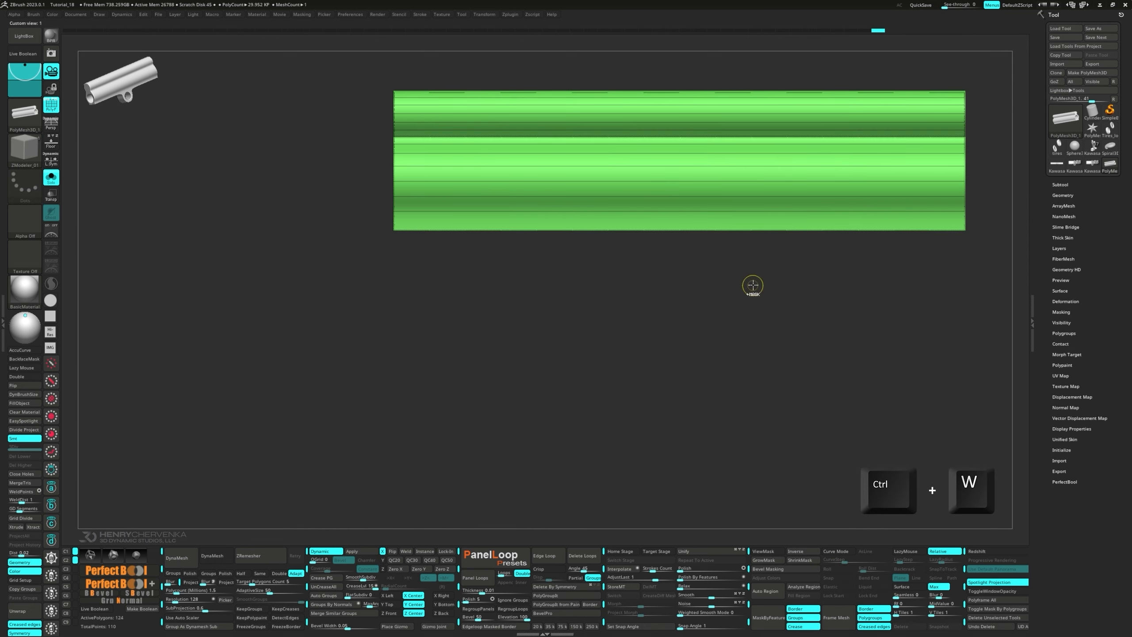
key(w)
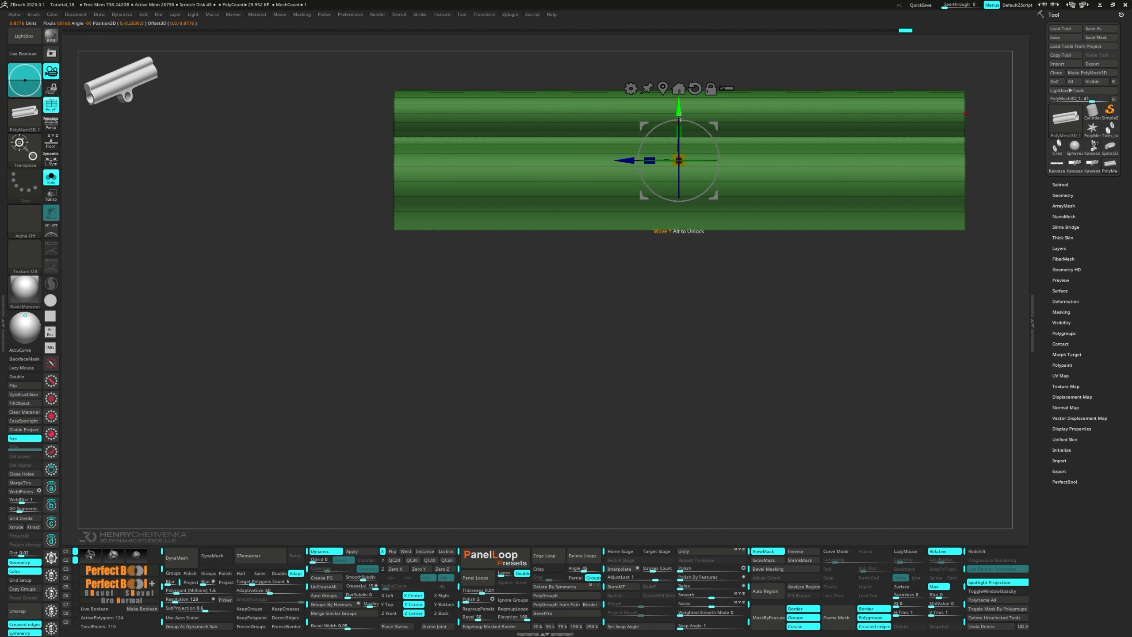
click(670, 158)
click(630, 189)
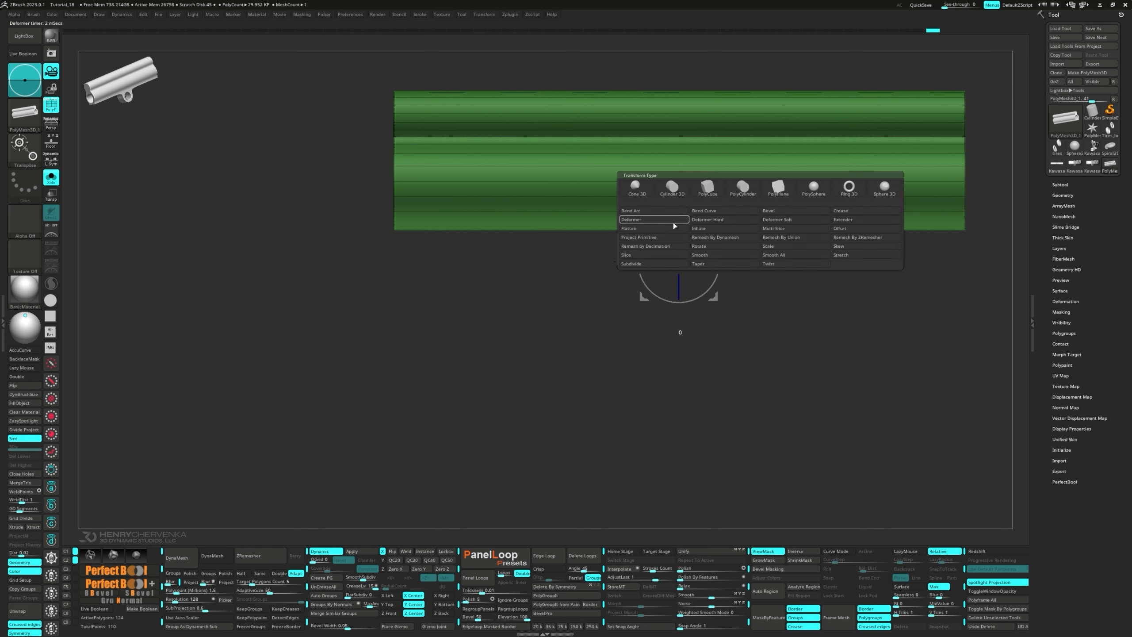
click(673, 222)
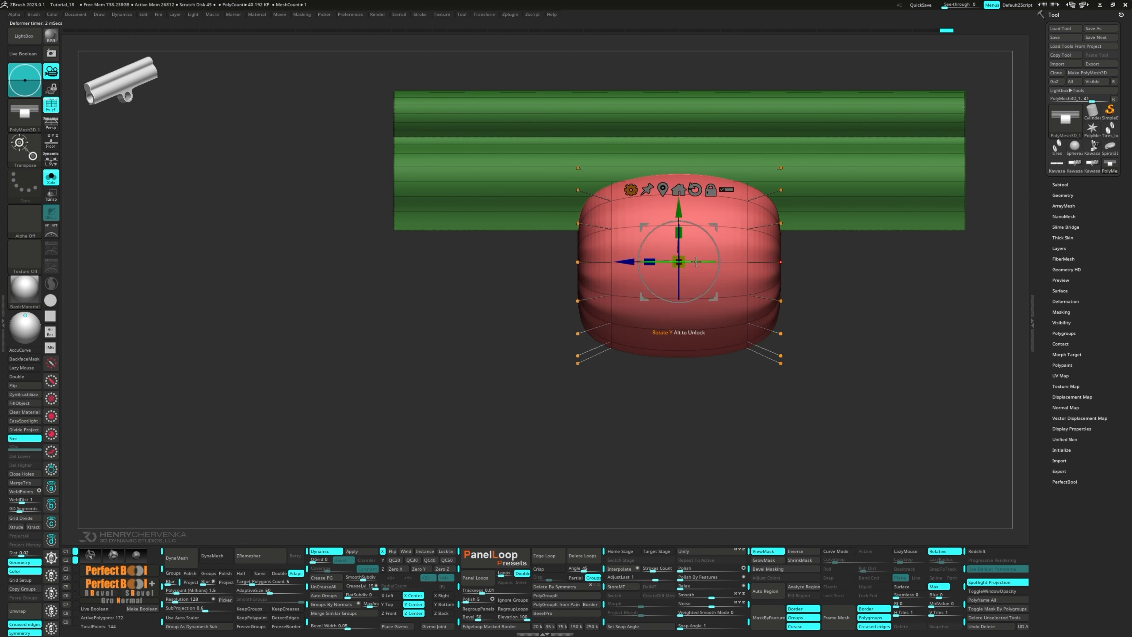
Rotate the inserted cylinder so its round cap faces the view, reduce it to 8 sides, and scale it down.
shift+drag(662, 262, 763, 270)
key(shift+d)
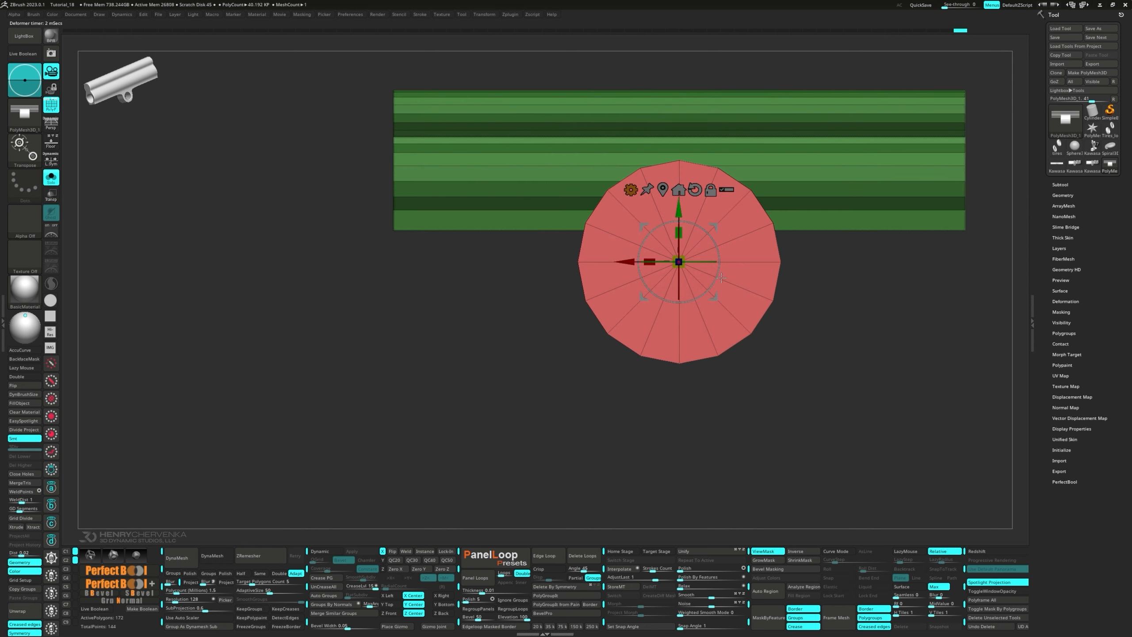
drag(577, 263, 574, 273)
drag(679, 262, 657, 252)
key(d)
Shorten the small cylinder along its axis to about the body's width and move it slightly farther out from the flat base.
shift+drag(578, 287, 581, 255)
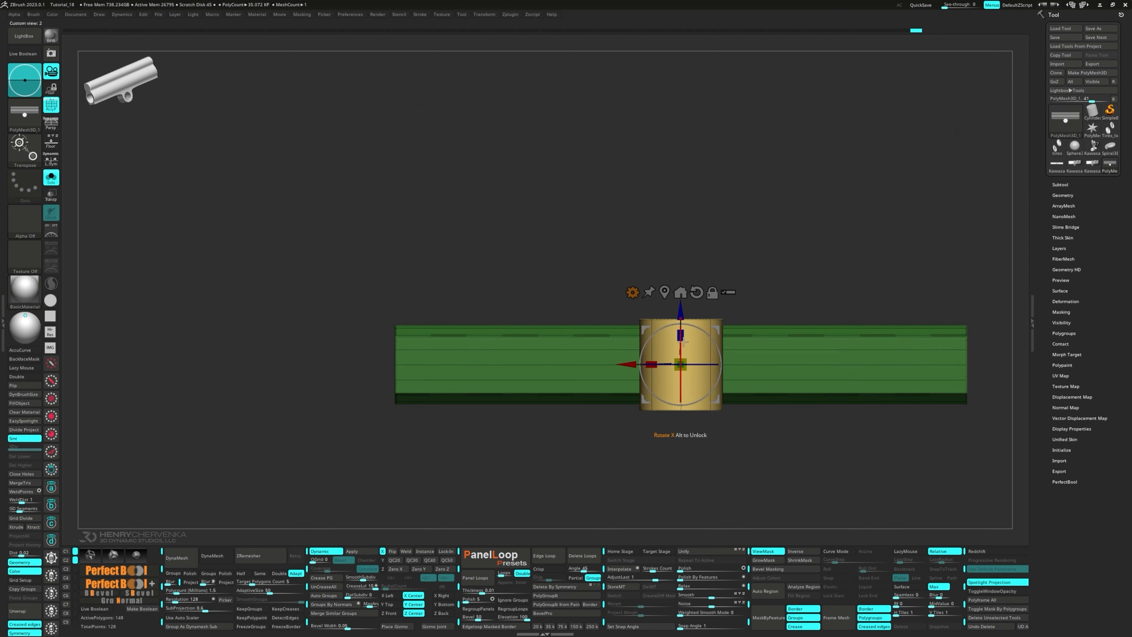
drag(680, 335, 688, 354)
alt+right_drag(585, 352, 379, 328)
ctrl+right_drag(379, 328, 412, 290)
drag(434, 260, 432, 265)
right_drag(435, 304, 377, 375)
drag(360, 286, 411, 286)
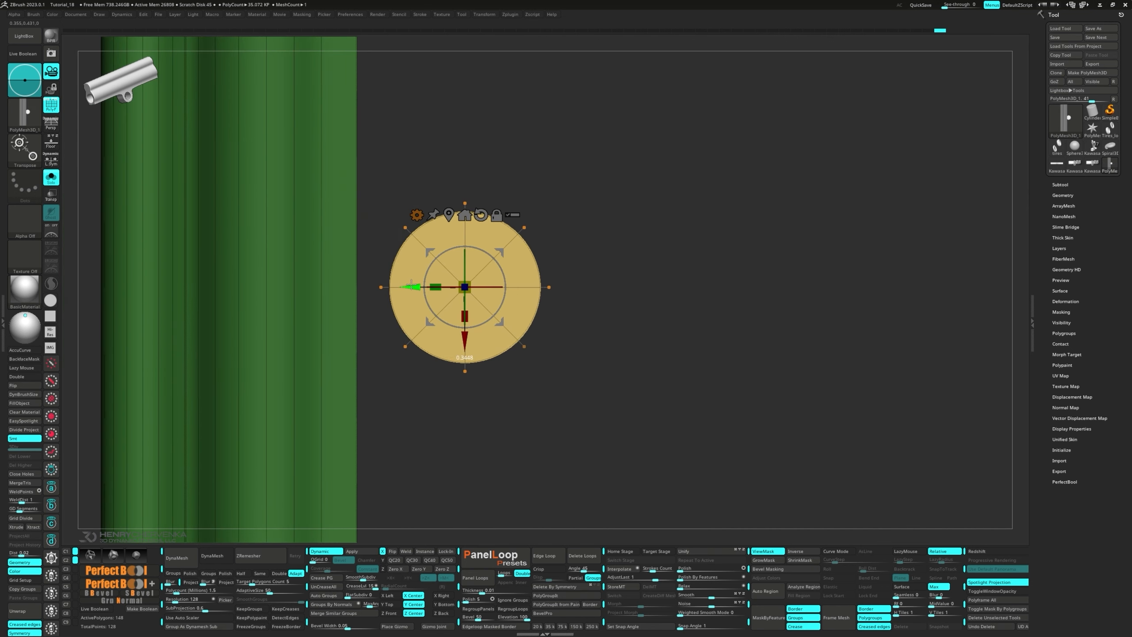
Turn off dynamic subdivision, clear the mask, and set the ZModeler polygon action to Inset for the small cylinder's cap.
key(shift+d)
ctrl+drag(446, 409, 477, 433)
key(q)
key(space)
click(499, 284)
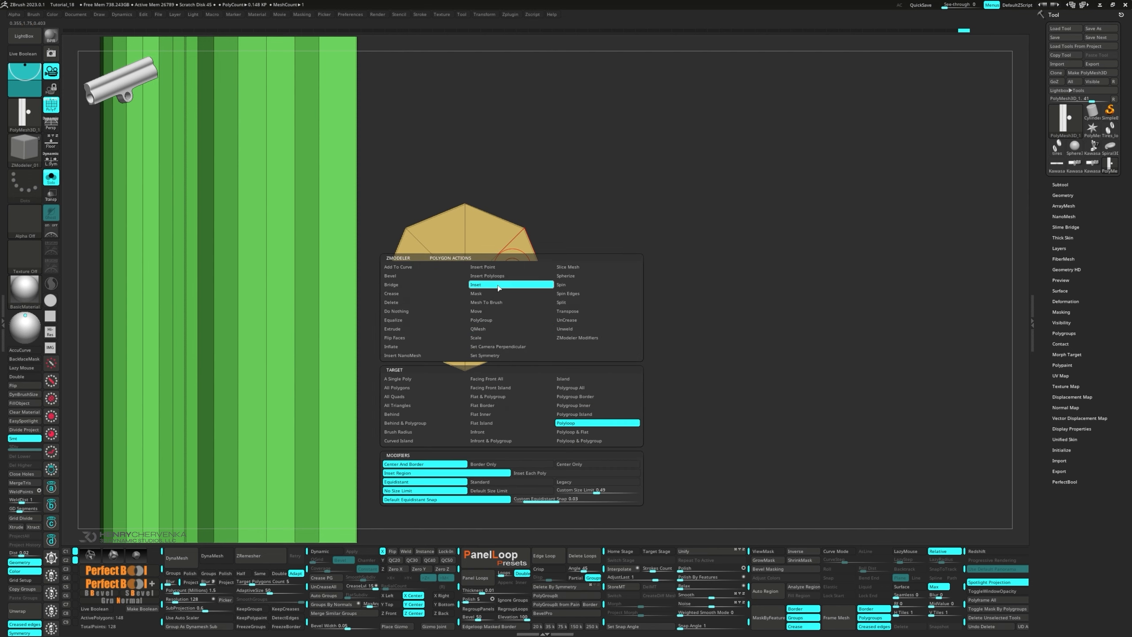